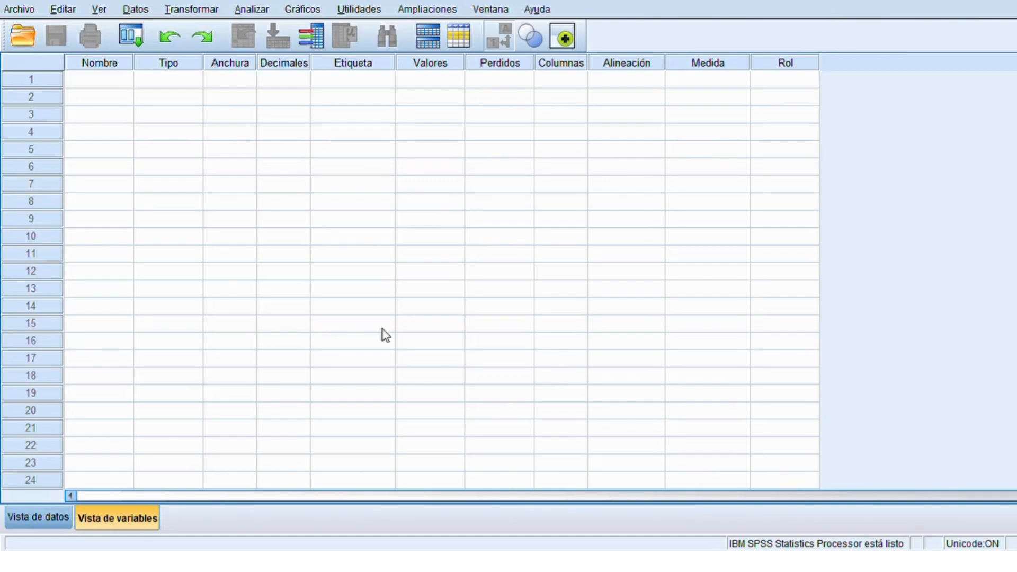
# Step: Name the first variable Vinculación_con_vecinos and widen the name column to fit it
pyautogui.click(109, 85)
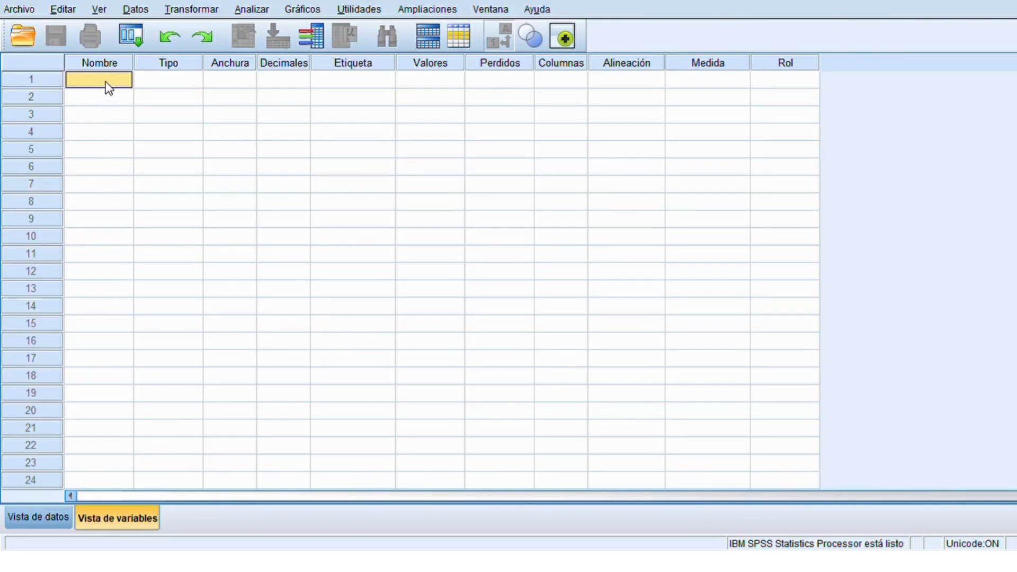
pyautogui.write('V')
pyautogui.write('on')
pyautogui.write('_')
pyautogui.write('vecinos')
pyautogui.click(330, 132)
pyautogui.moveTo(133, 65); pyautogui.dragTo(207, 73)
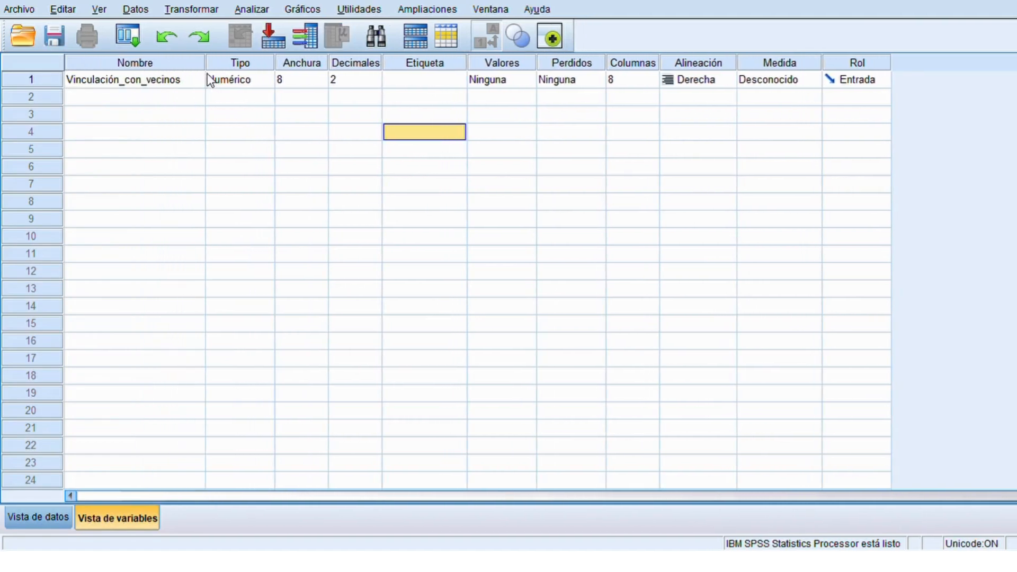
# Step: Set the decimals of Vinculación_con_vecinos to 0 and its label to "¿A cuántos de sus vecinos conoce?"
pyautogui.click(333, 86)
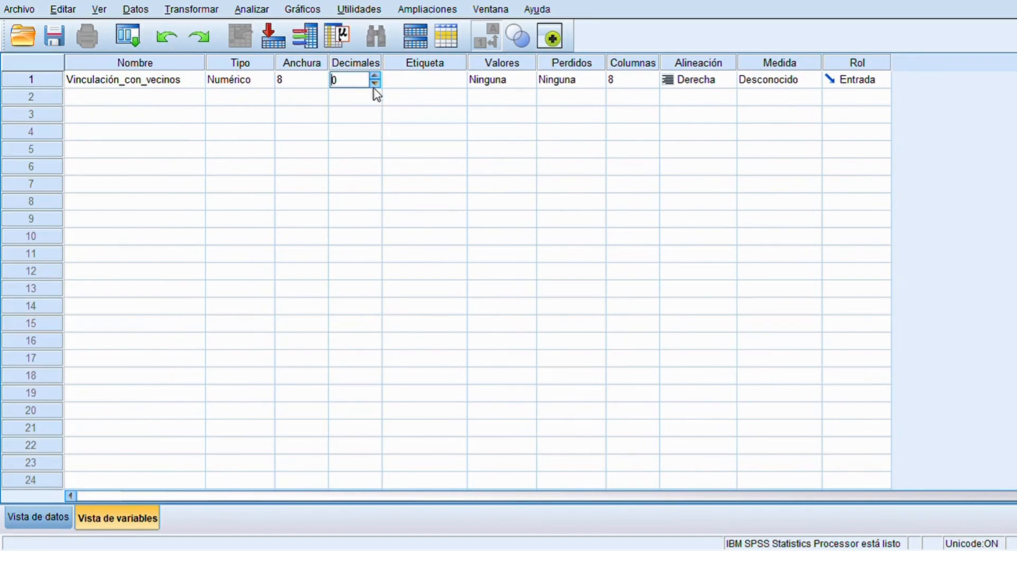
pyautogui.click(435, 88)
pyautogui.click(443, 84)
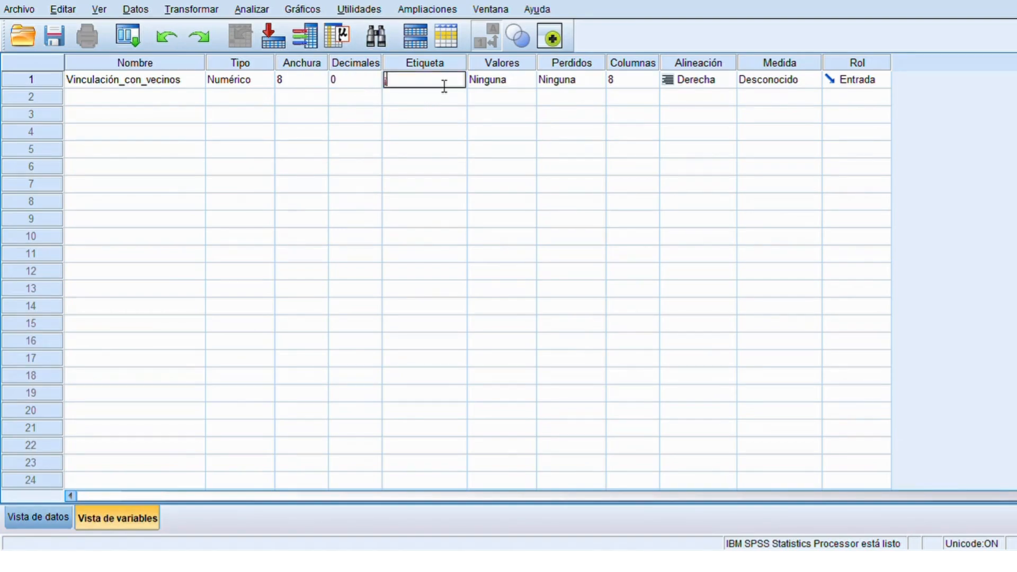
pyautogui.write('¿A cuántos de sus vecinos co')
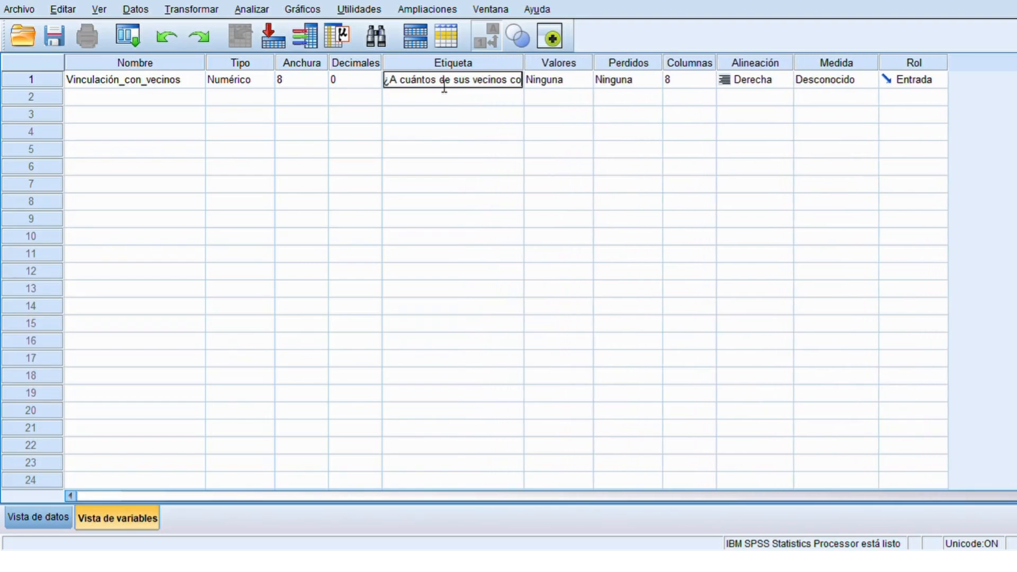
pyautogui.write('noce?')
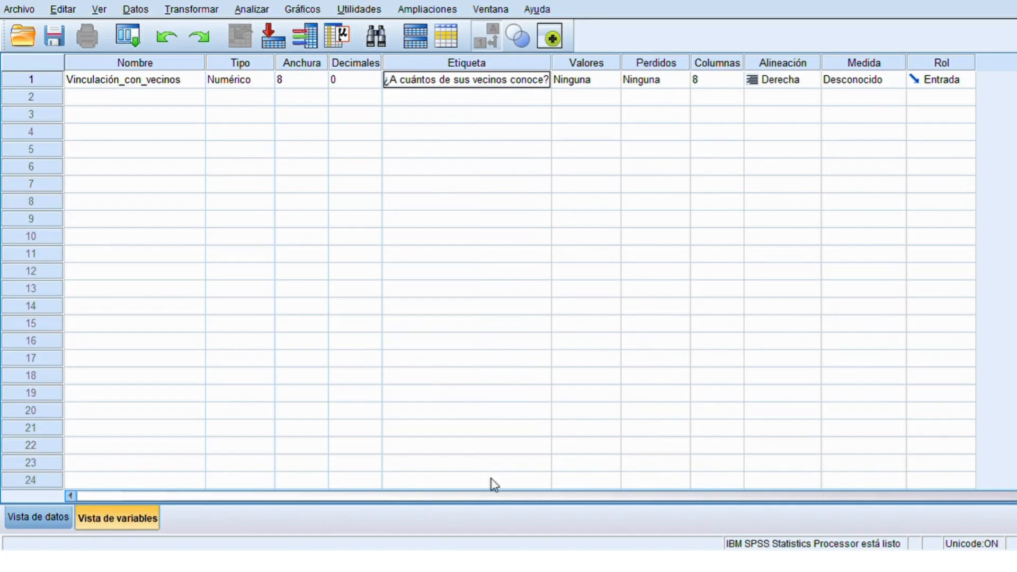
pyautogui.click(611, 307)
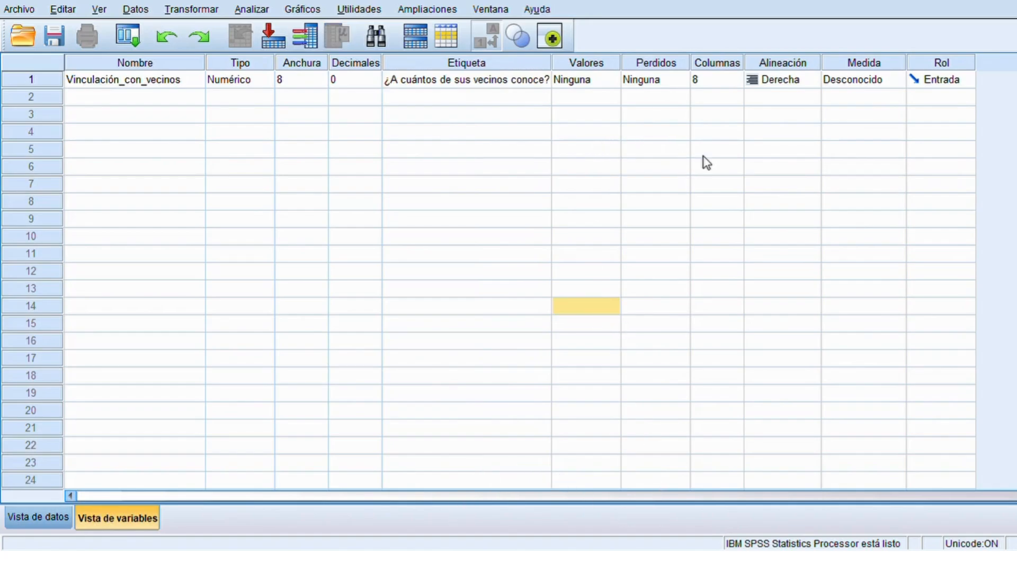
# Step: Add the value label 1 = "A todos" to the variable Vinculación_con_vecinos
pyautogui.click(609, 82)
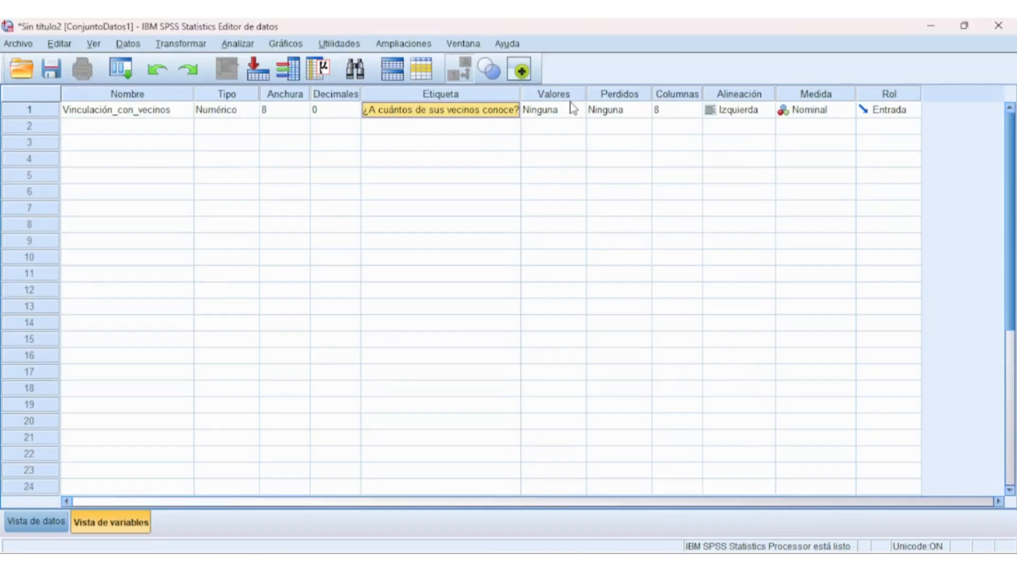
pyautogui.click(612, 81)
pyautogui.write('1')
pyautogui.click(469, 253)
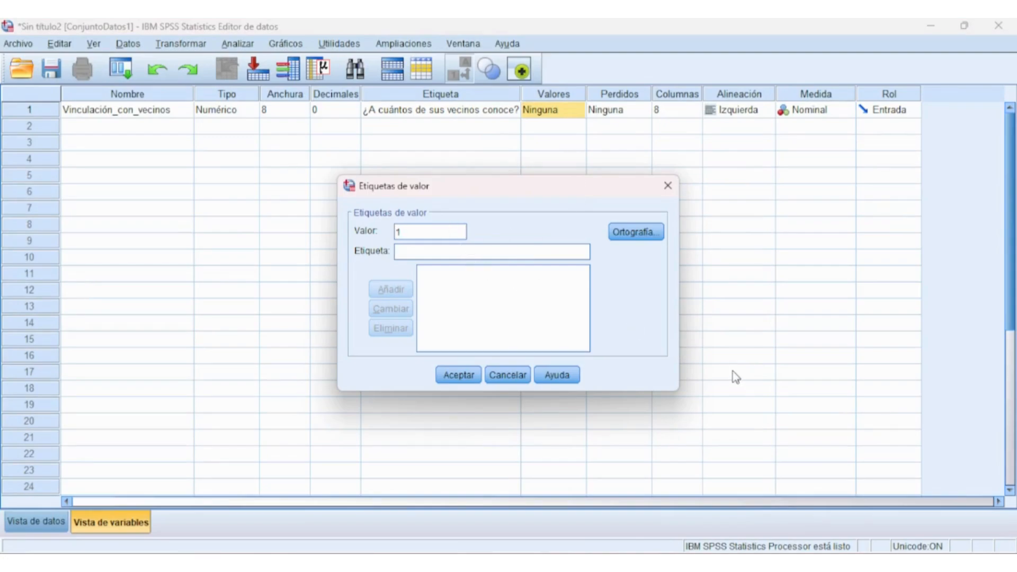
pyautogui.write('A todos')
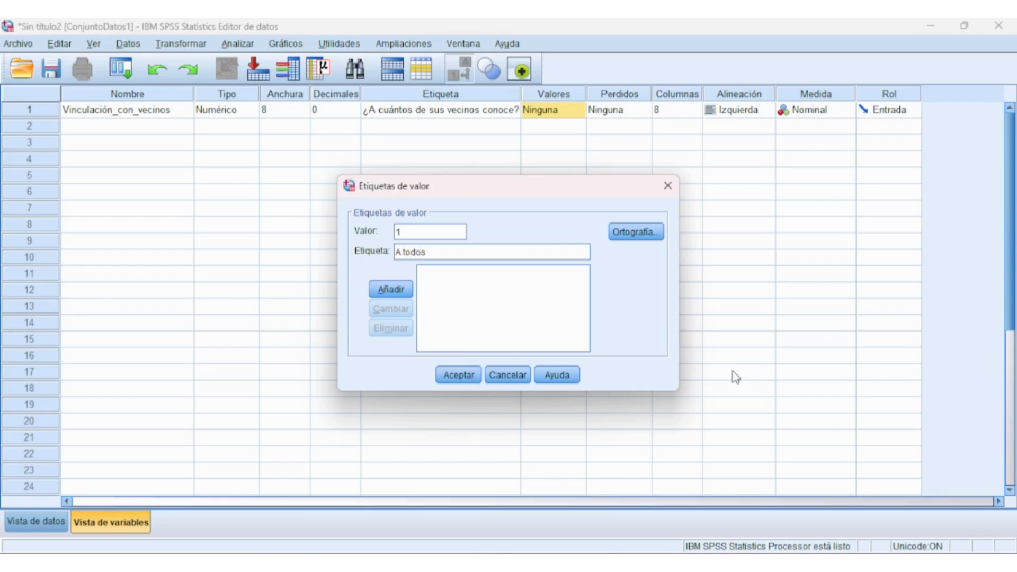
pyautogui.click(391, 288)
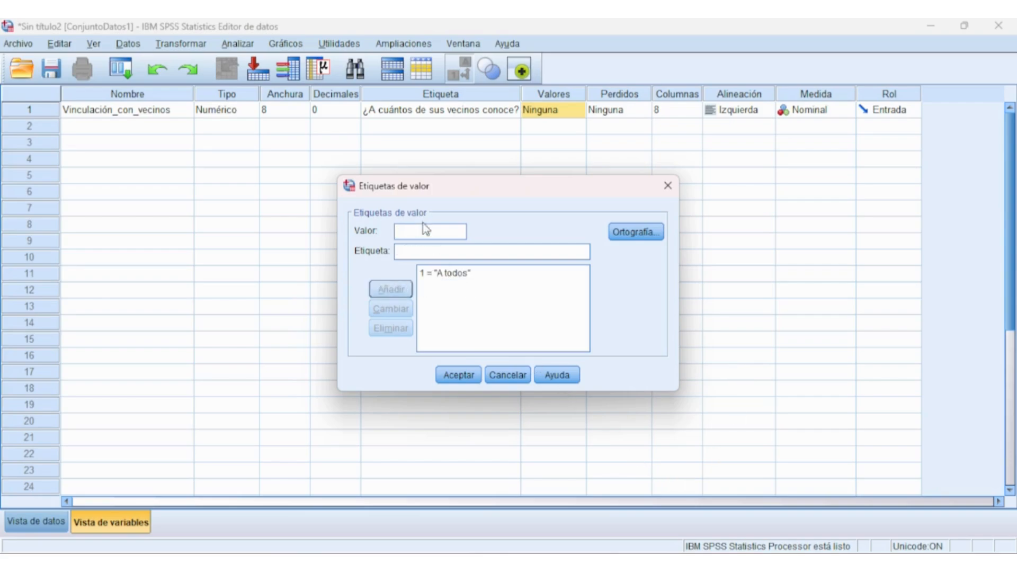
# Step: Add the value label 2 = "Aproximadamente a la mitad" to the variable Vinculación_con_vecinos
pyautogui.write('2')
pyautogui.click(428, 247)
pyautogui.write('Aproxim')
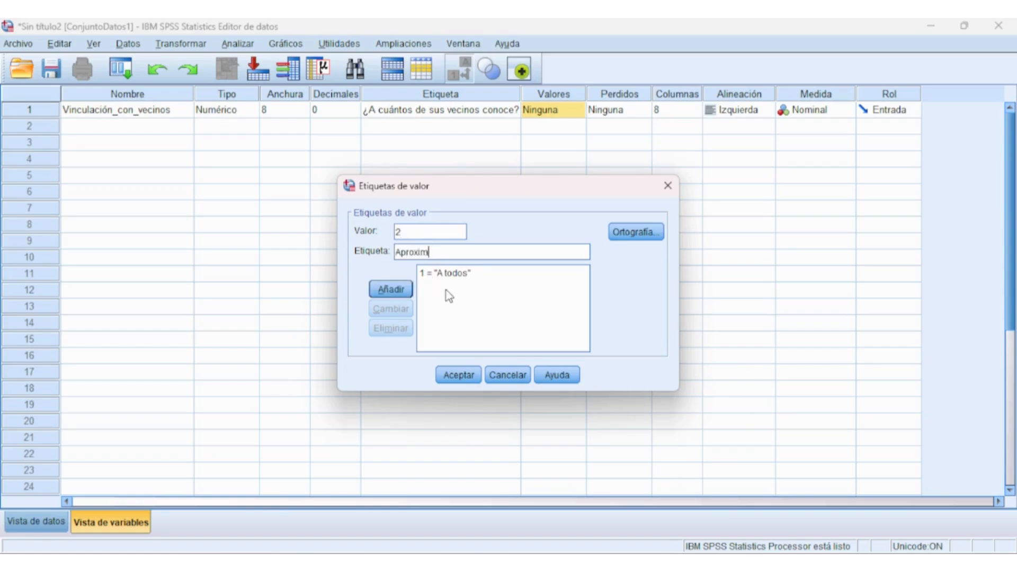
pyautogui.write('adamente a')
pyautogui.write(' la ma')
pyautogui.write('itad')
pyautogui.press('BackSpace')
pyautogui.press('BackSpace')
pyautogui.press('BackSpace')
pyautogui.press('BackSpace')
pyautogui.press('BackSpace')
pyautogui.write('itas')
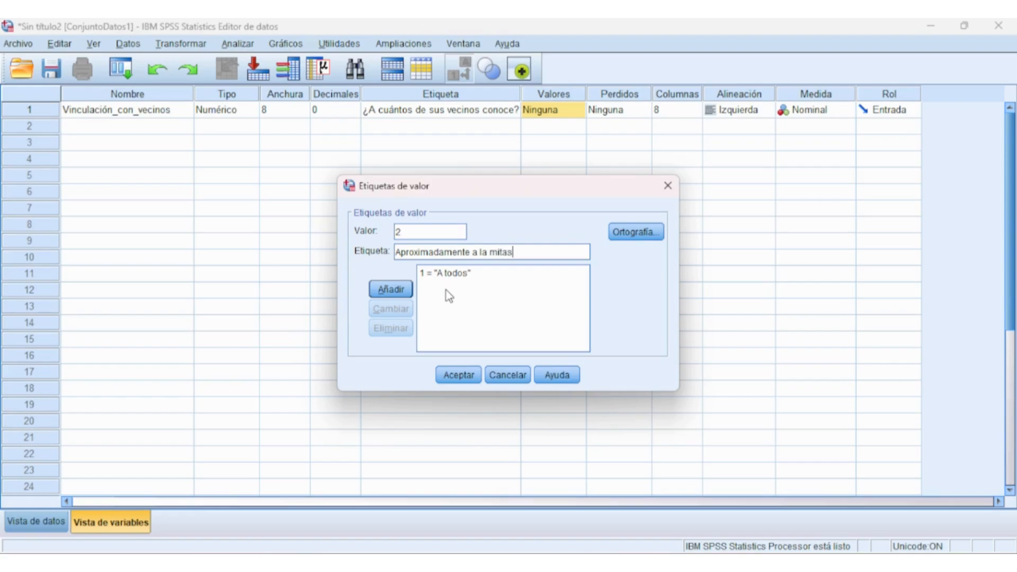
pyautogui.press('BackSpace')
pyautogui.write('d')
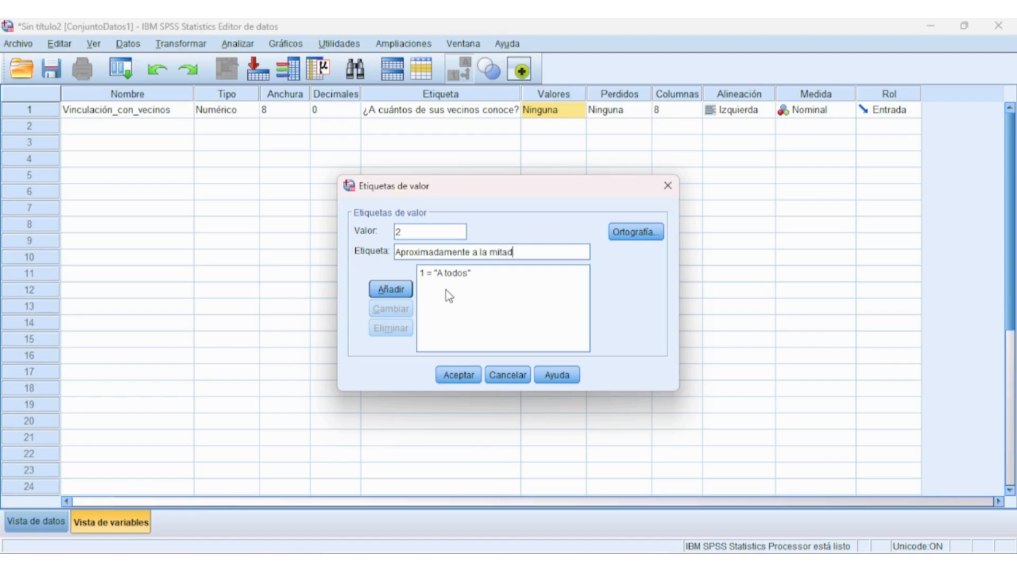
pyautogui.click(391, 289)
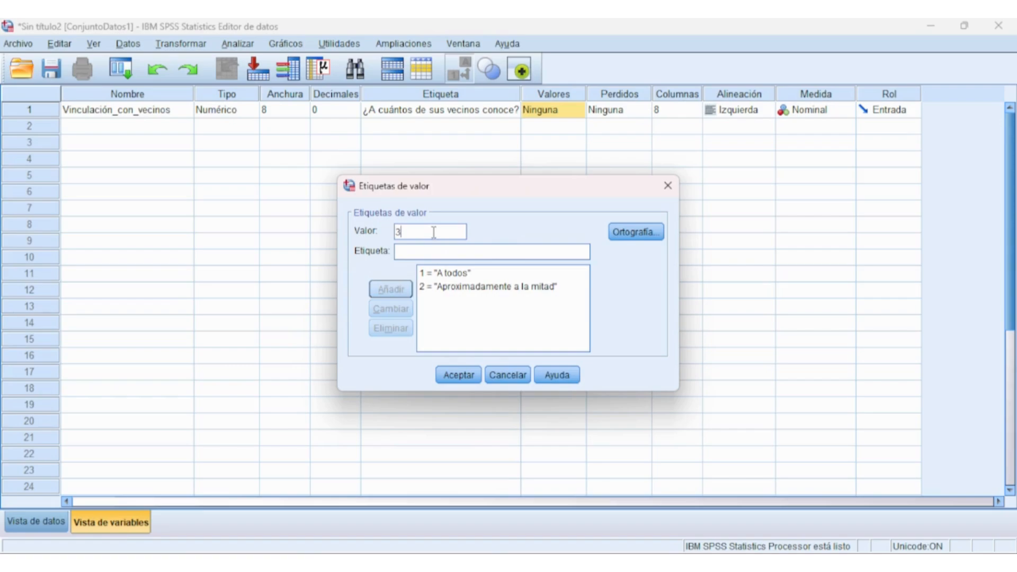
# Step: Add the value label 3 = "A una pequeña parte" to the variable Vinculación_con_vecinos
pyautogui.click(446, 253)
pyautogui.write('A')
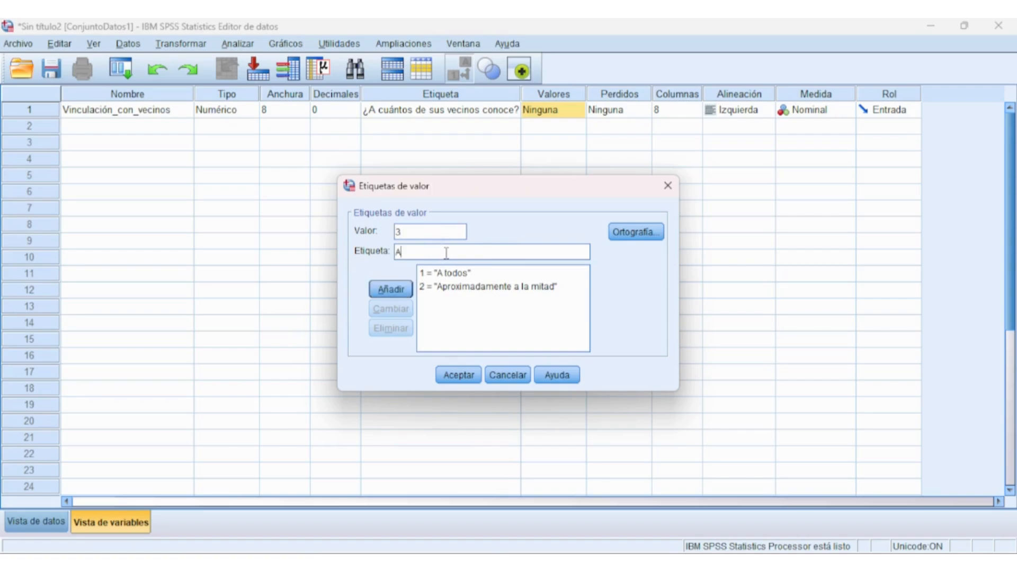
pyautogui.write(' una pequeña parte')
pyautogui.click(391, 290)
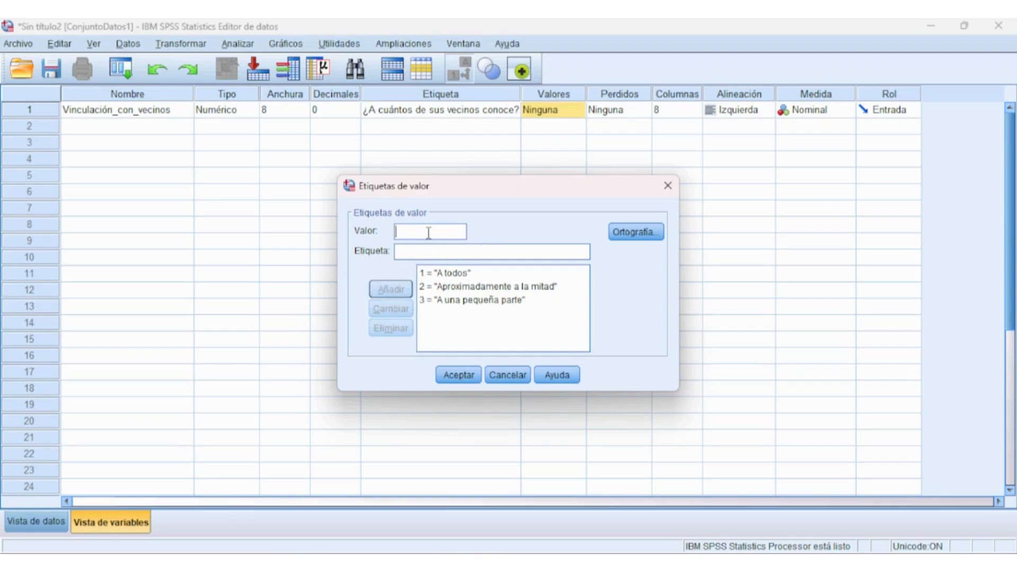
# Step: Add the value label 4 = "A ninguno" and accept the value labels of Vinculación_con_vecinos
pyautogui.write('4 = "')
pyautogui.write('A')
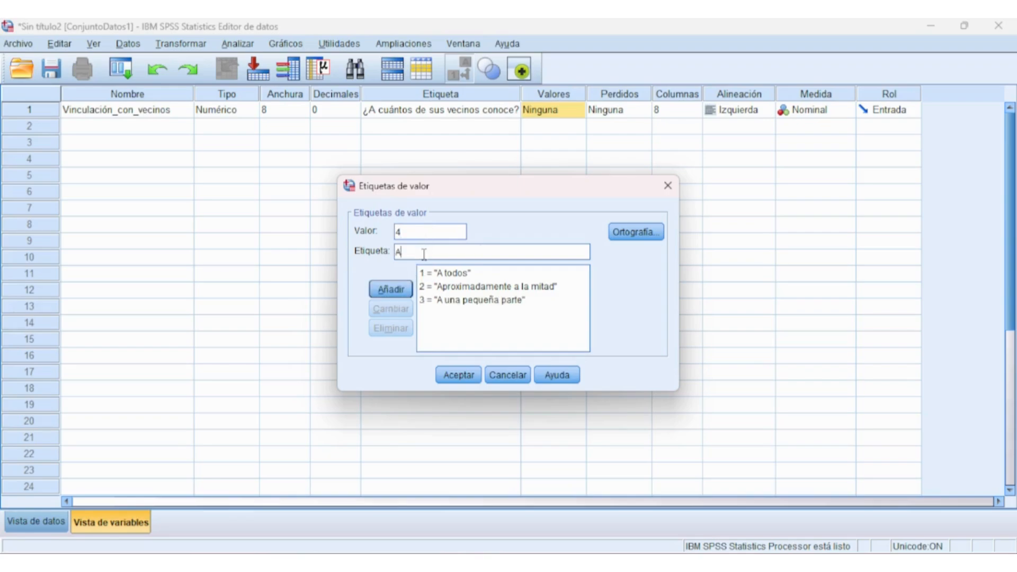
pyautogui.write(' ningú')
pyautogui.write('no')
pyautogui.click(391, 289)
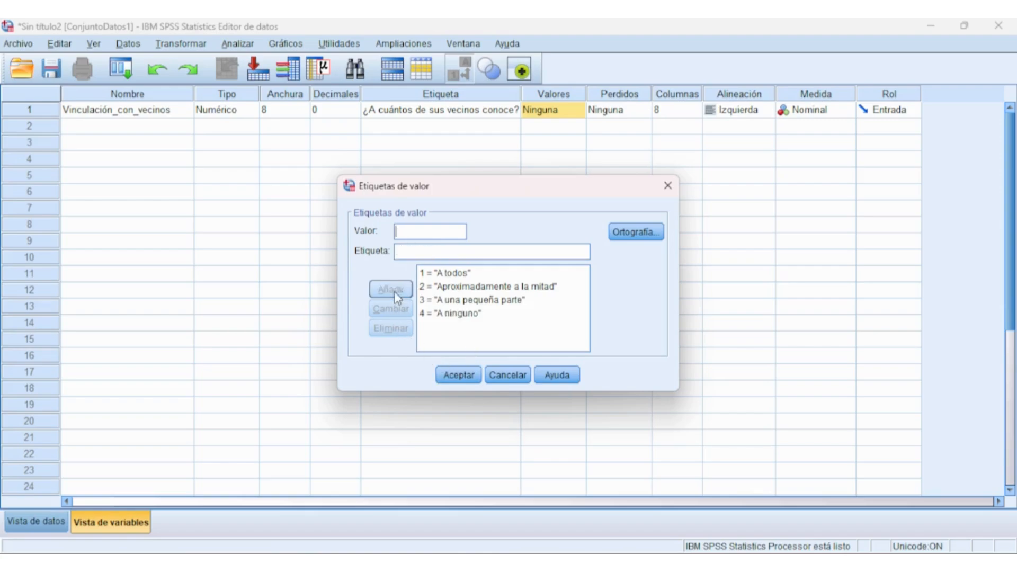
pyautogui.click(459, 376)
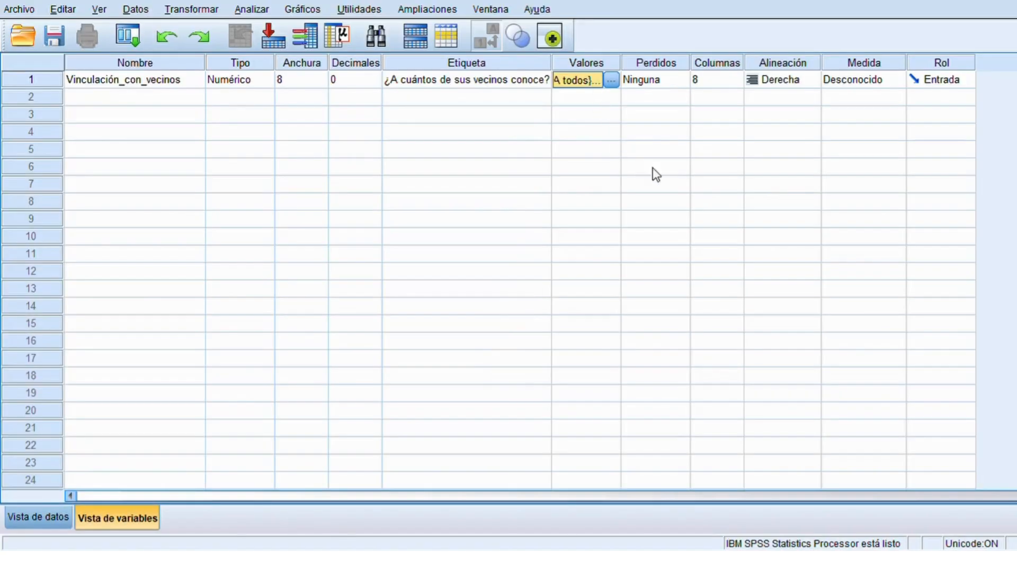
# Step: Set the alignment of Vinculación_con_vecinos to Izquierda and its measurement level to Nominal
pyautogui.click(778, 80)
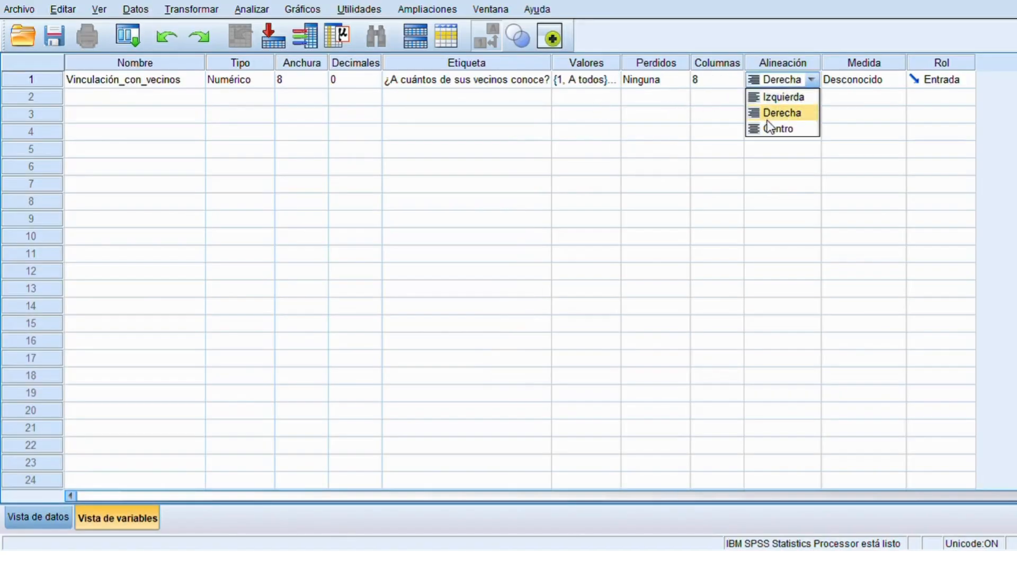
pyautogui.click(774, 99)
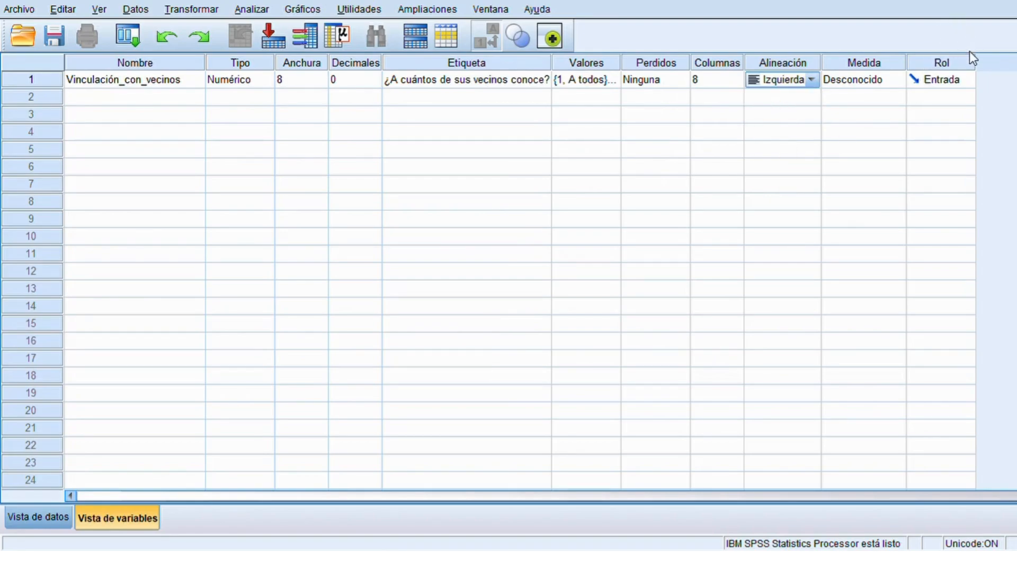
pyautogui.click(863, 88)
pyautogui.click(860, 85)
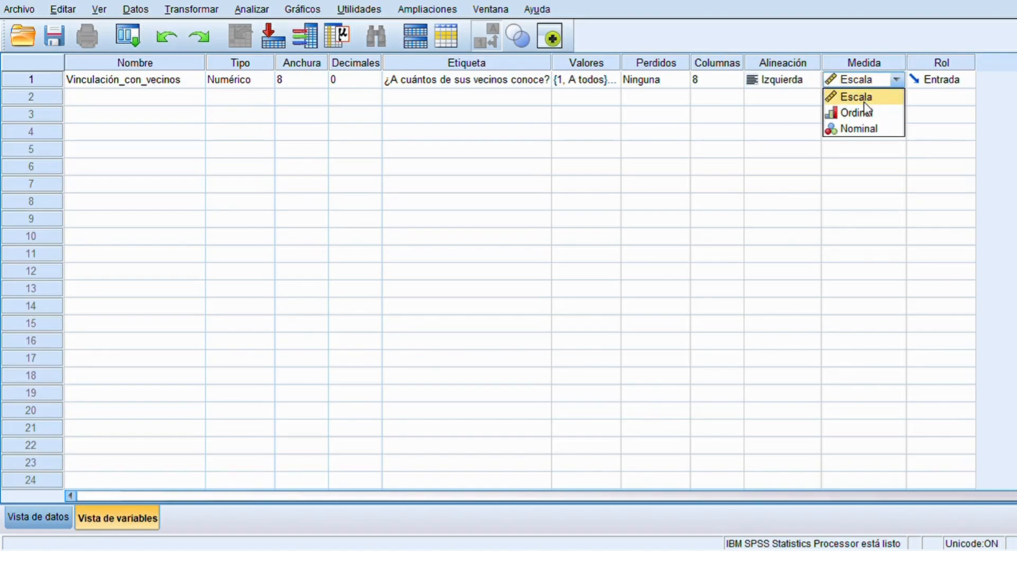
pyautogui.click(865, 129)
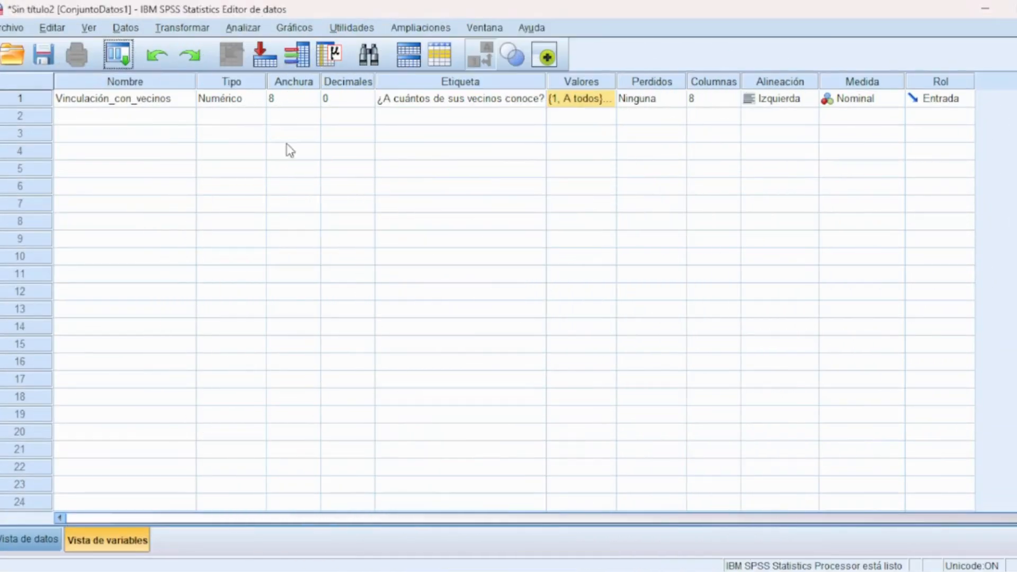
# Step: Name the second variable Frecuencia_participacion_vecinal and widen the name column to show it in full
pyautogui.click(125, 123)
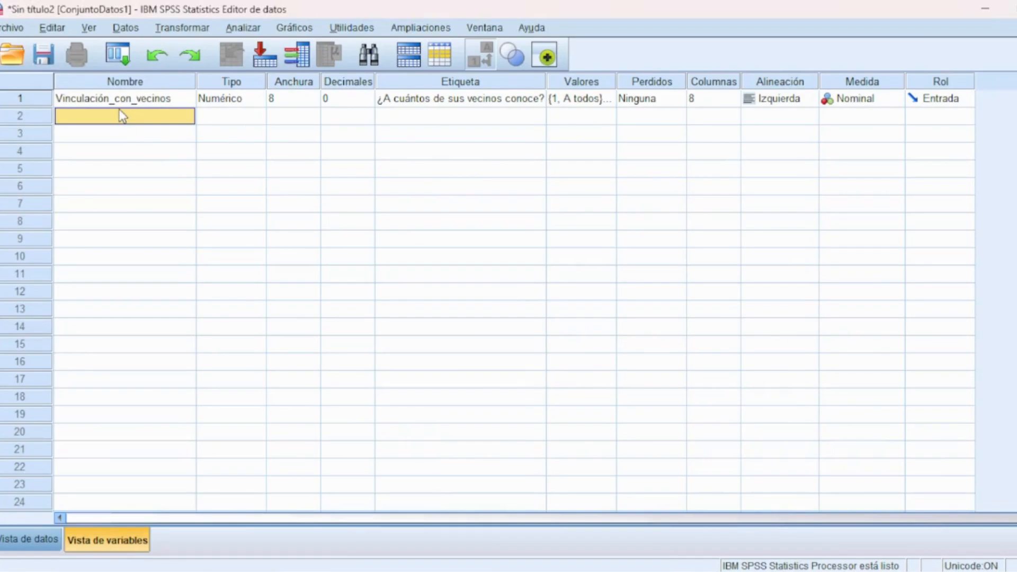
pyautogui.write('Frecuencia_participacion_ve')
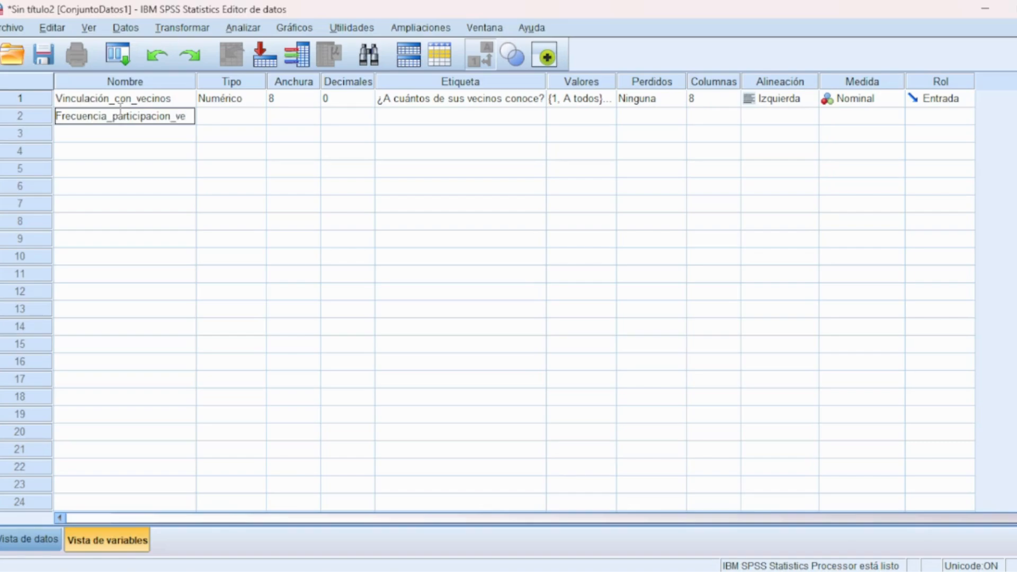
pyautogui.write('al')
pyautogui.press('BackSpace')
pyautogui.press('BackSpace')
pyautogui.write('inal')
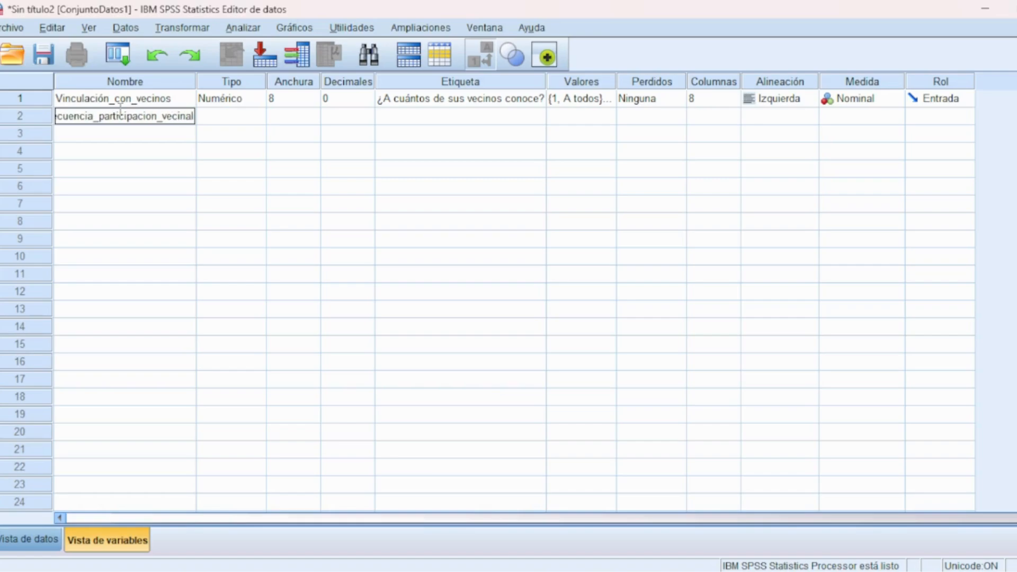
pyautogui.click(250, 187)
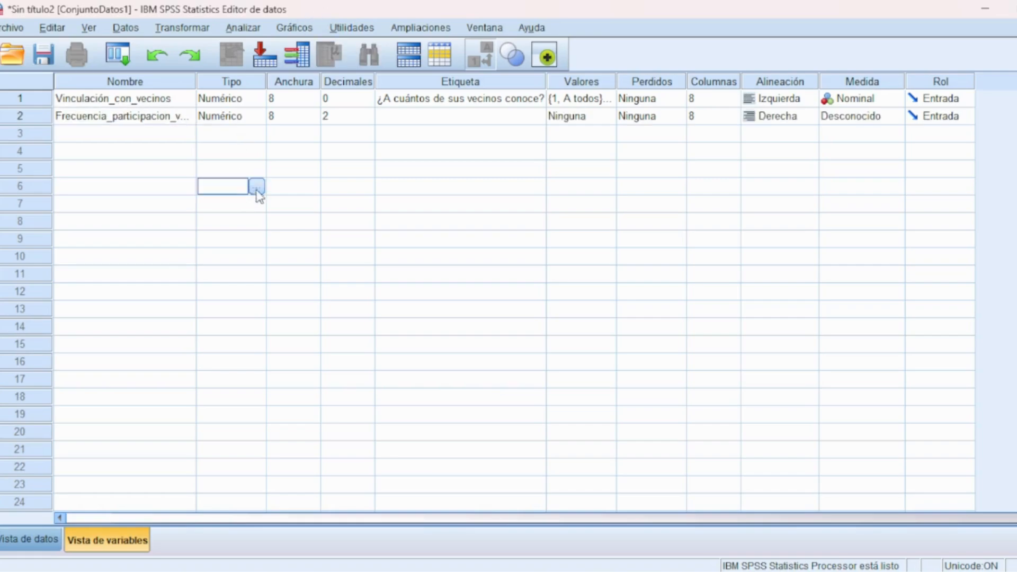
pyautogui.moveTo(195, 82); pyautogui.dragTo(234, 83)
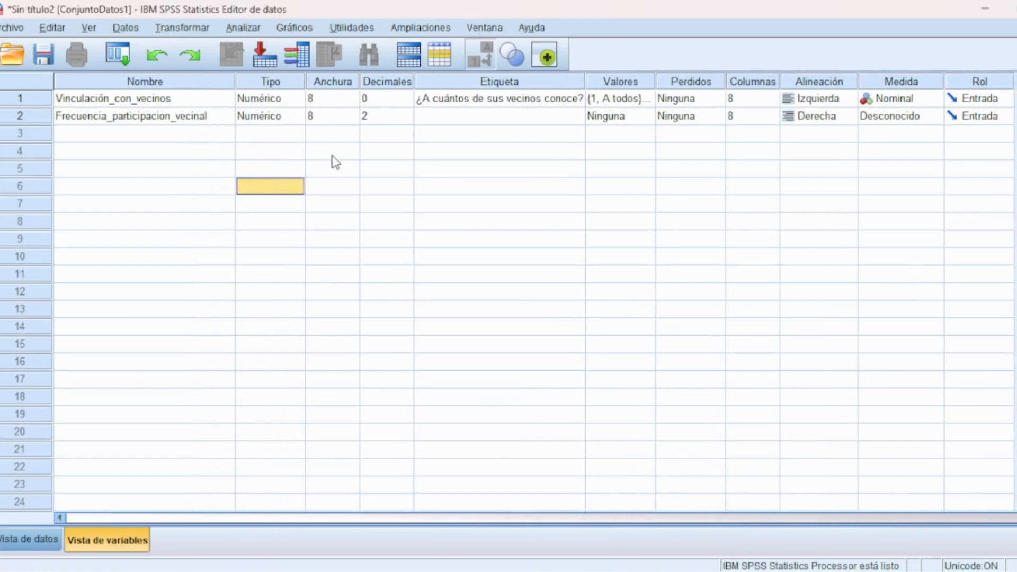
# Step: Set Frecuencia_participacion_vecinal to 0 decimals and label it "¿Con qué frecuencia participa de las actividades o reuniones dentro de la junta vecinal?"
pyautogui.click(376, 120)
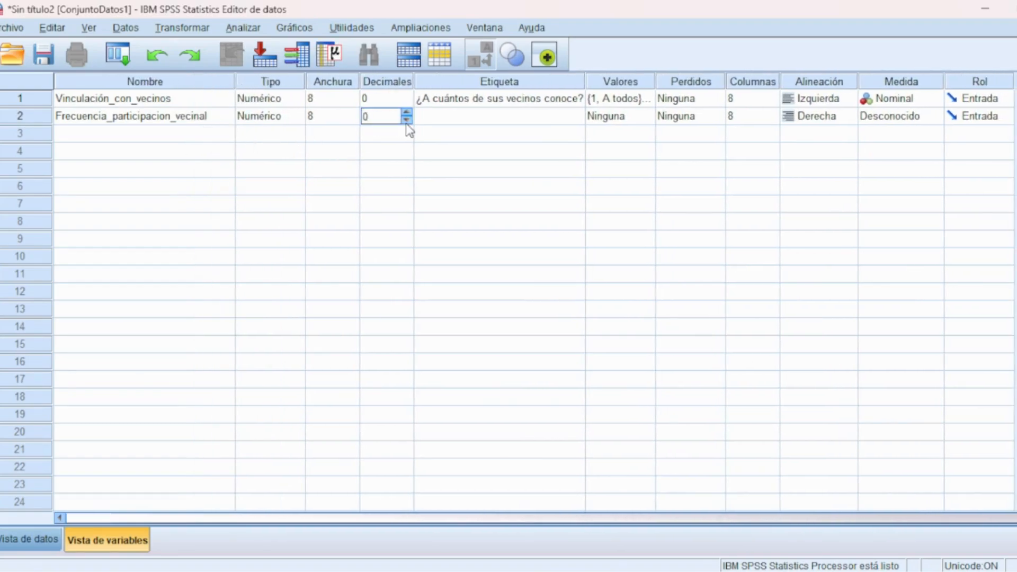
pyautogui.click(446, 120)
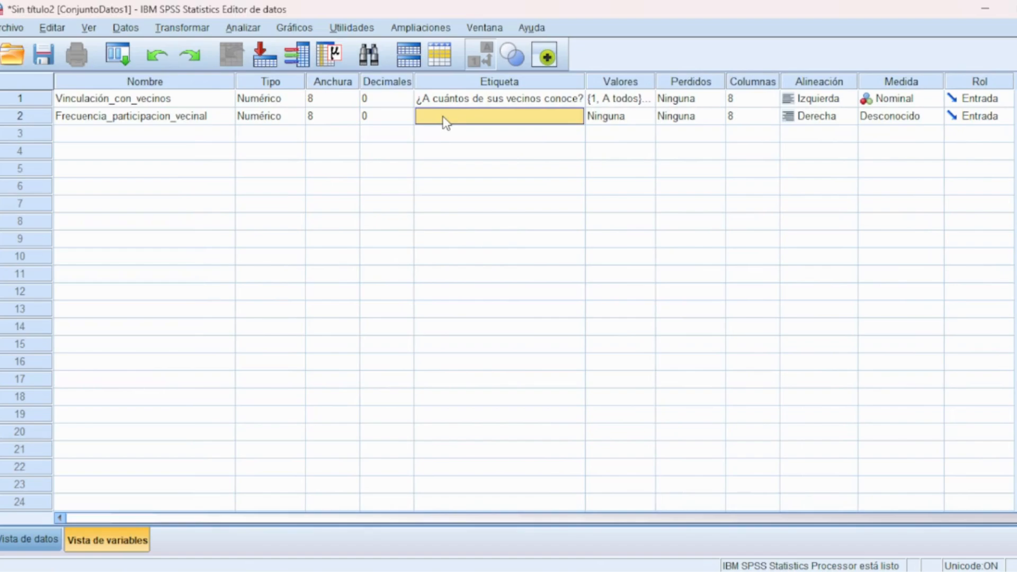
pyautogui.write('¿Con qué frecuencia particip')
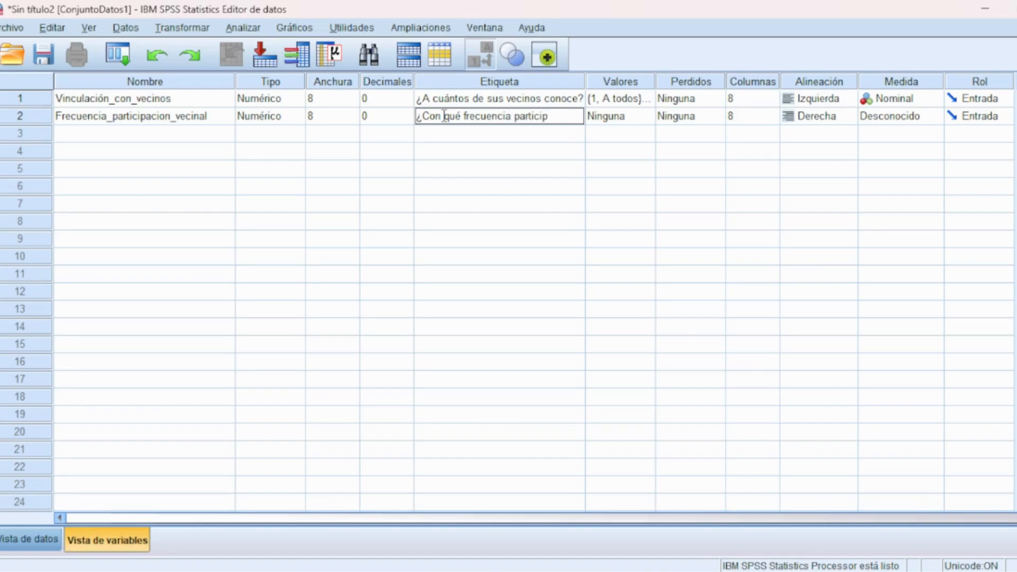
pyautogui.write('de las act')
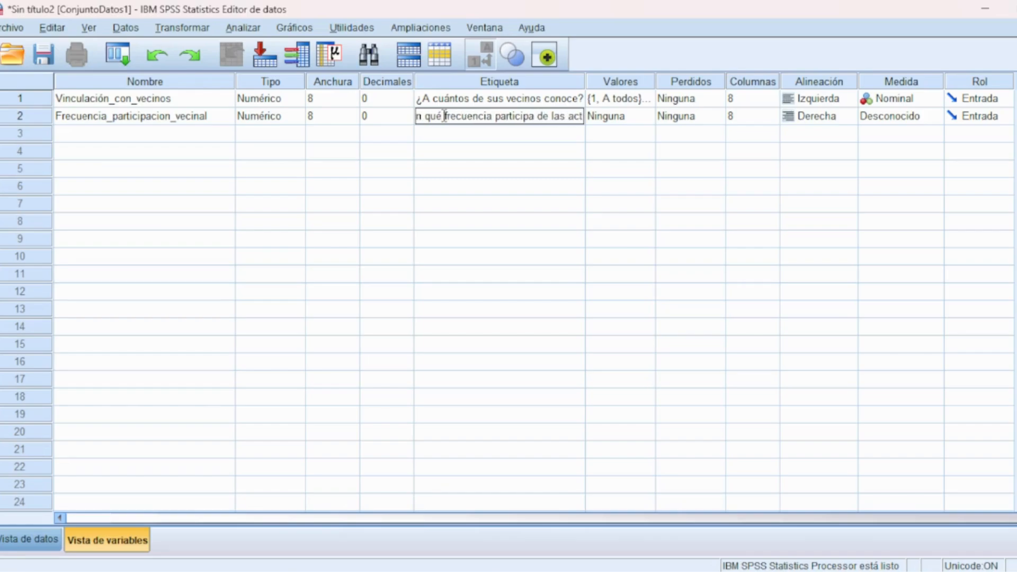
pyautogui.write('ividades')
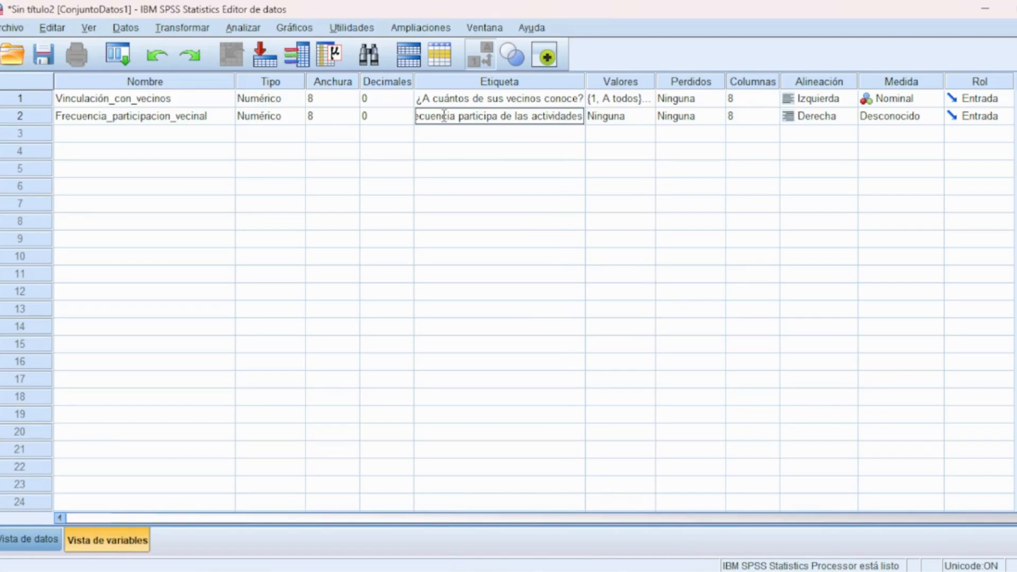
pyautogui.write(' o re')
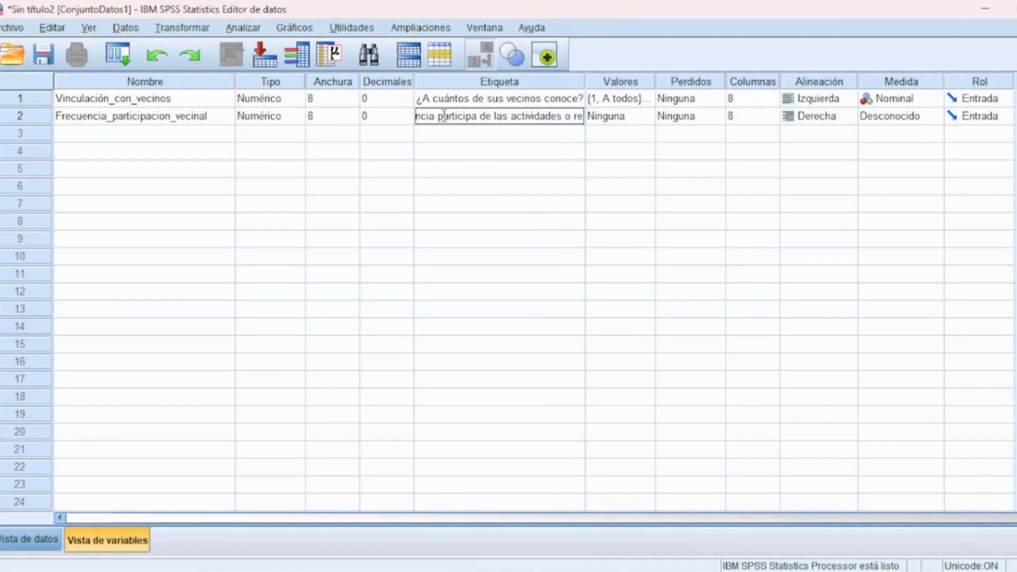
pyautogui.write('uniones')
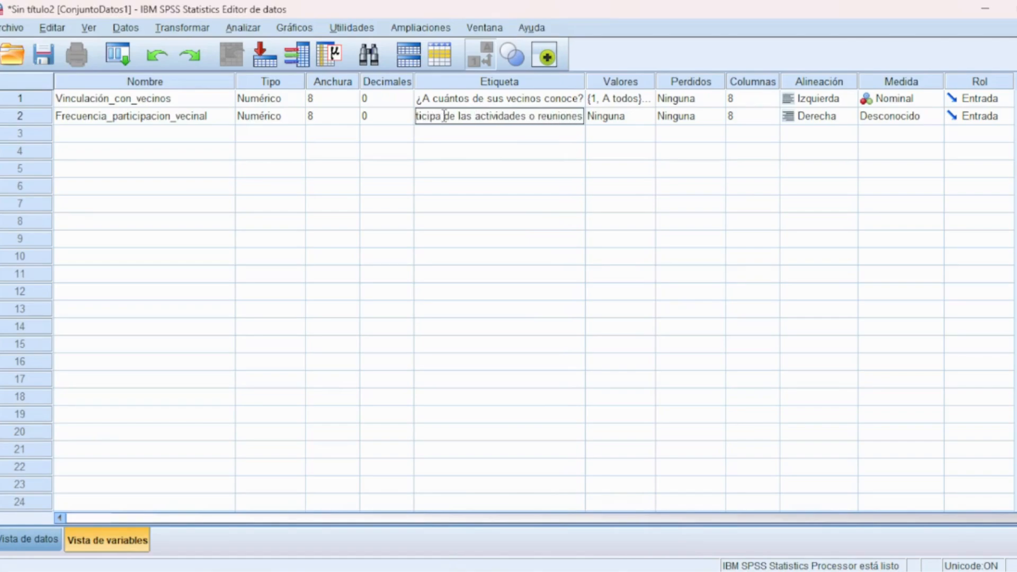
pyautogui.write(' de')
pyautogui.write('n')
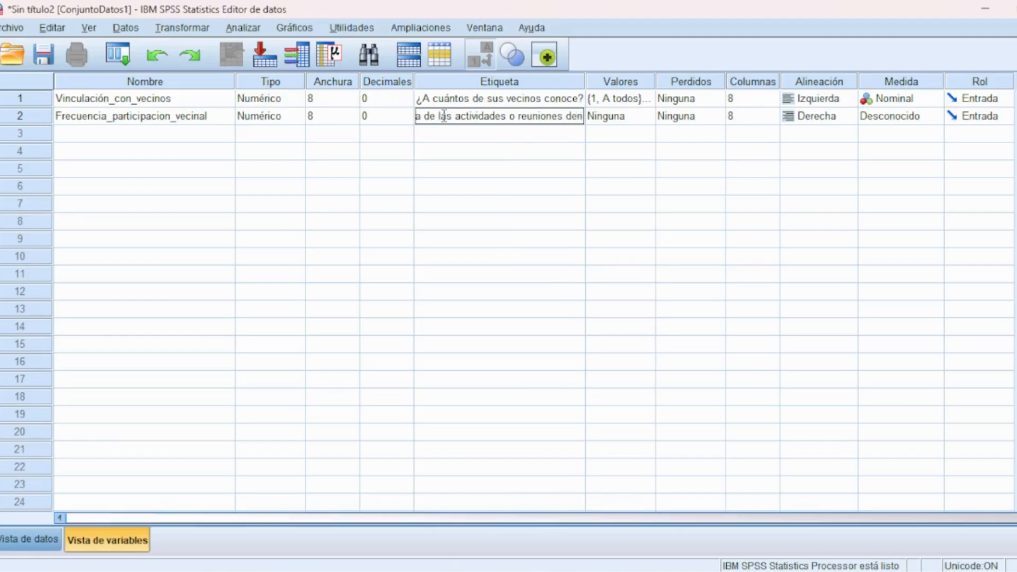
pyautogui.write('tro de')
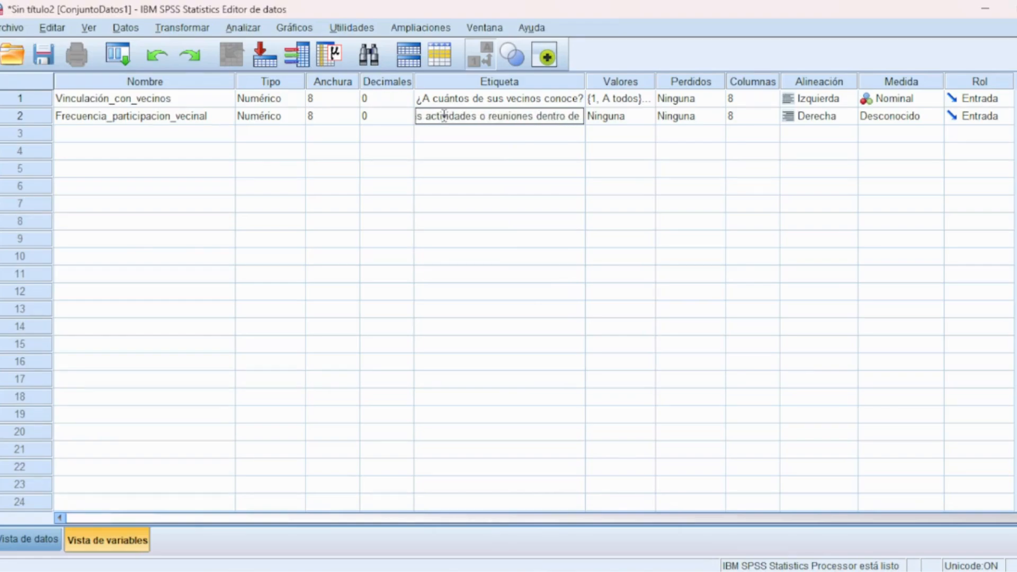
pyautogui.write(' la junta')
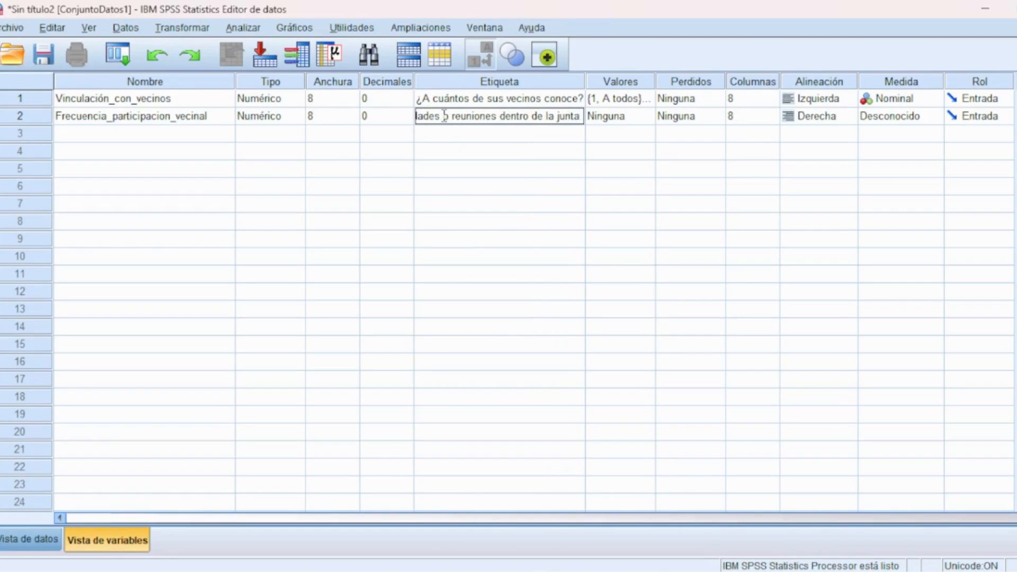
pyautogui.write(' vec')
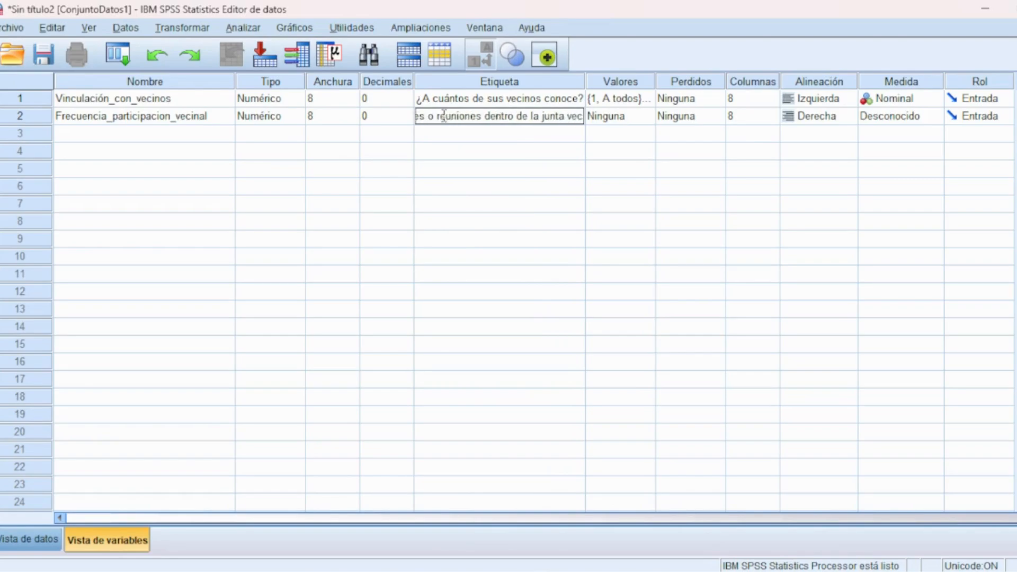
pyautogui.write('inal?')
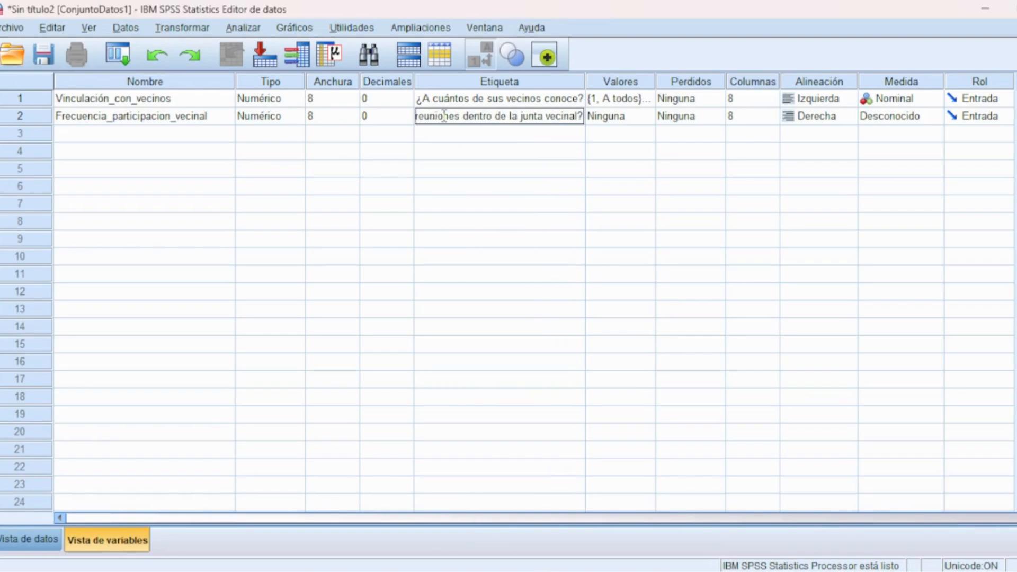
pyautogui.click(497, 256)
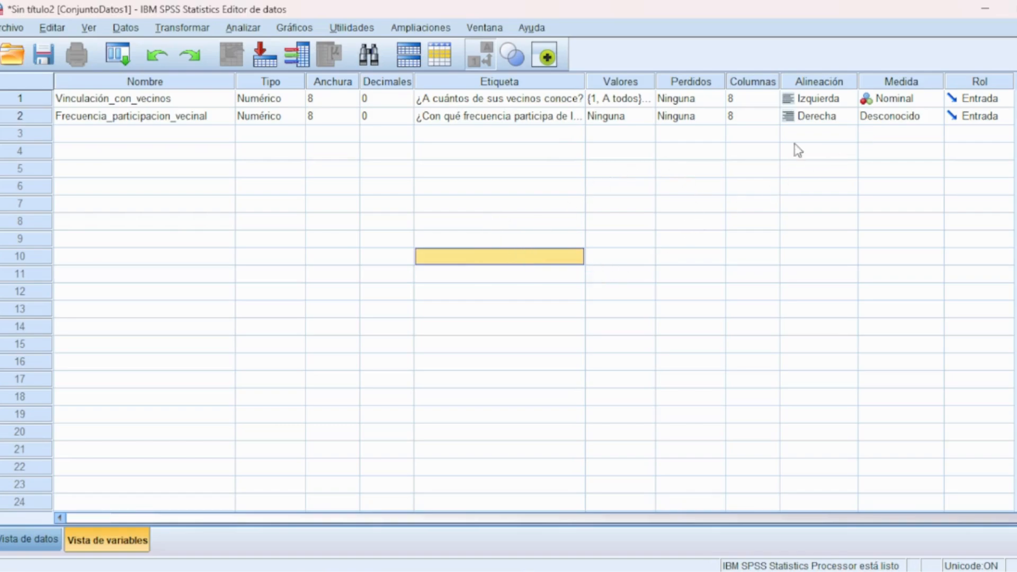
# Step: Open the value labels of Frecuencia_participacion_vecinal and add 1 = "Diariamente"
pyautogui.click(616, 116)
pyautogui.click(645, 117)
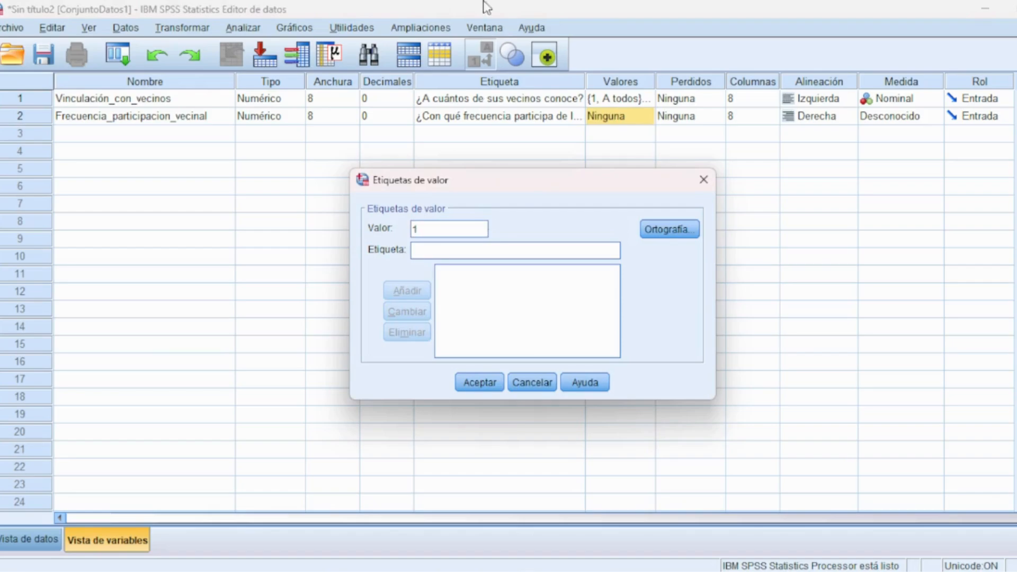
pyautogui.click(467, 245)
pyautogui.write('Dlri')
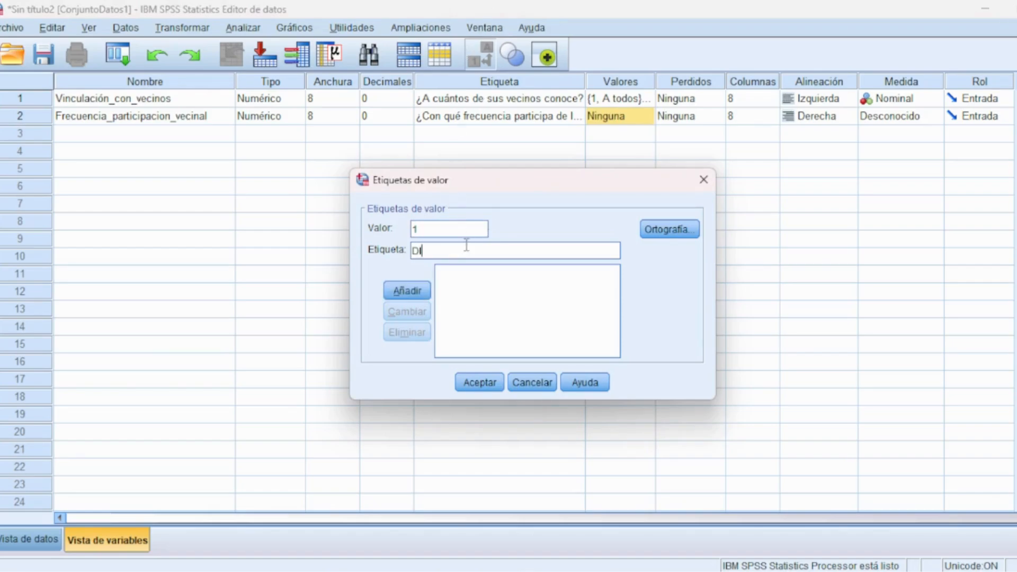
pyautogui.write('iariamente')
pyautogui.click(405, 291)
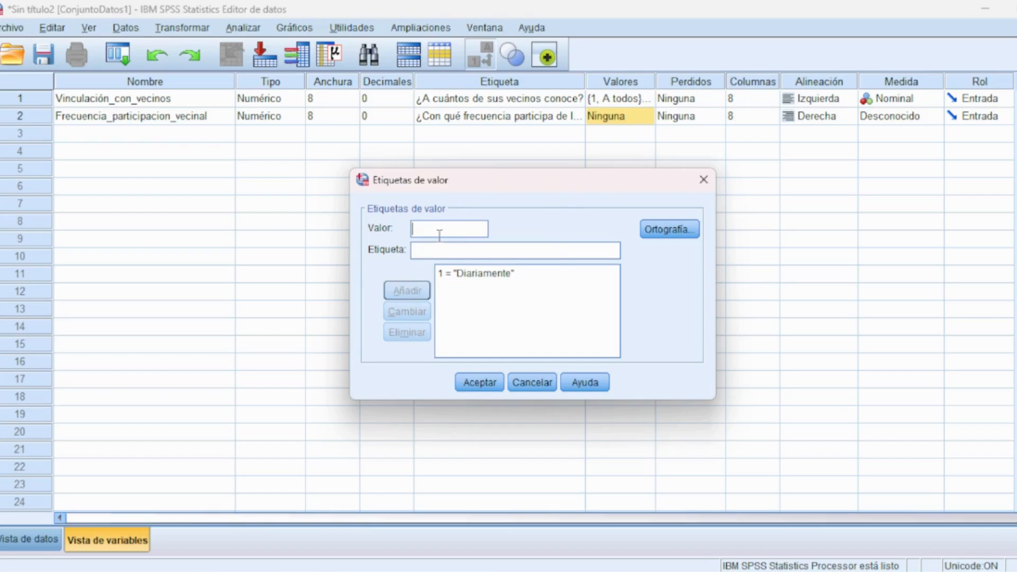
# Step: Add the value label 2 = "Una vez a la semana" to Frecuencia_participacion_vecinal
pyautogui.write('2')
pyautogui.click(431, 249)
pyautogui.write('Una')
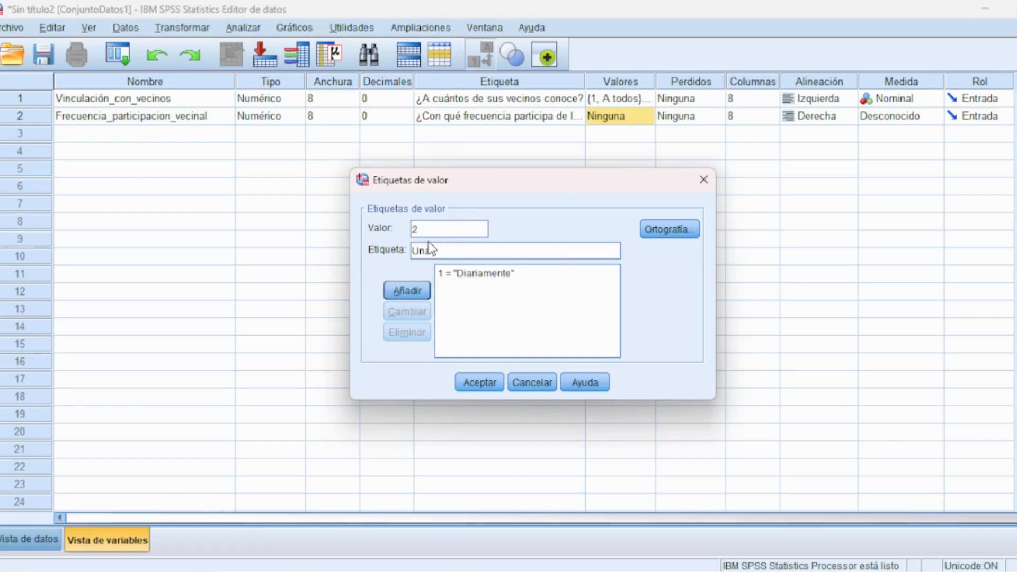
pyautogui.write(' vez a la semana')
pyautogui.click(410, 291)
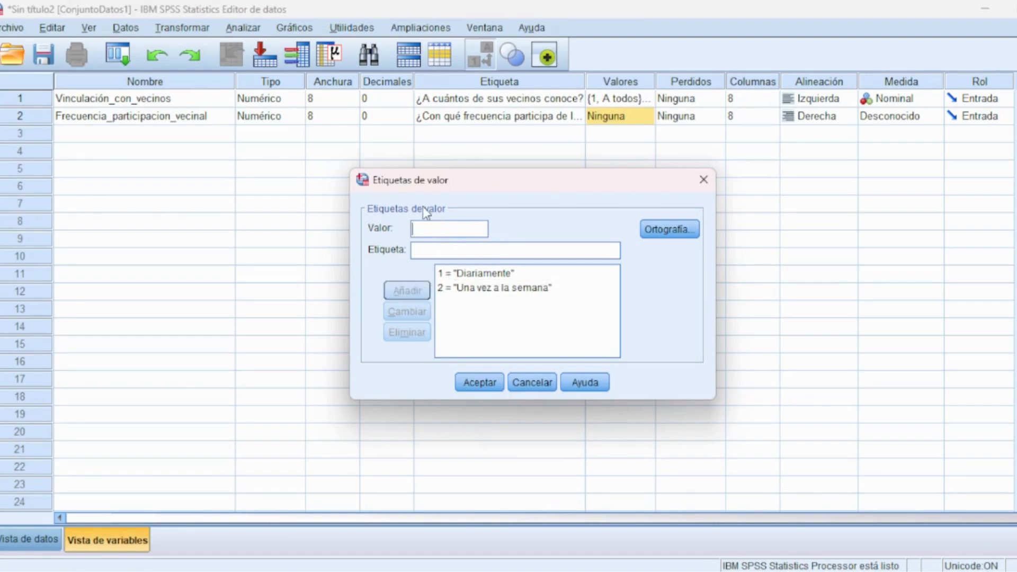
# Step: Add the value label 3 = "Una vez al mes" to Frecuencia_participacion_vecinal
pyautogui.click(459, 229)
pyautogui.write('3')
pyautogui.click(459, 249)
pyautogui.write('Un')
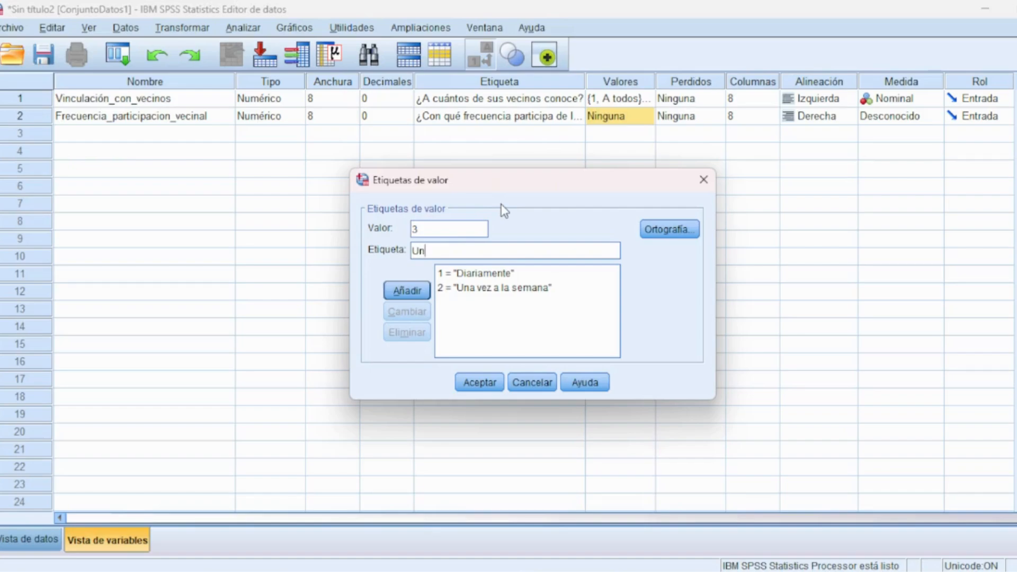
pyautogui.write('a vez al mes')
pyautogui.click(407, 290)
# Step: Add the value label 4 = "Una vez al año" to Frecuencia_participacion_vecinal
pyautogui.write('4')
pyautogui.click(443, 253)
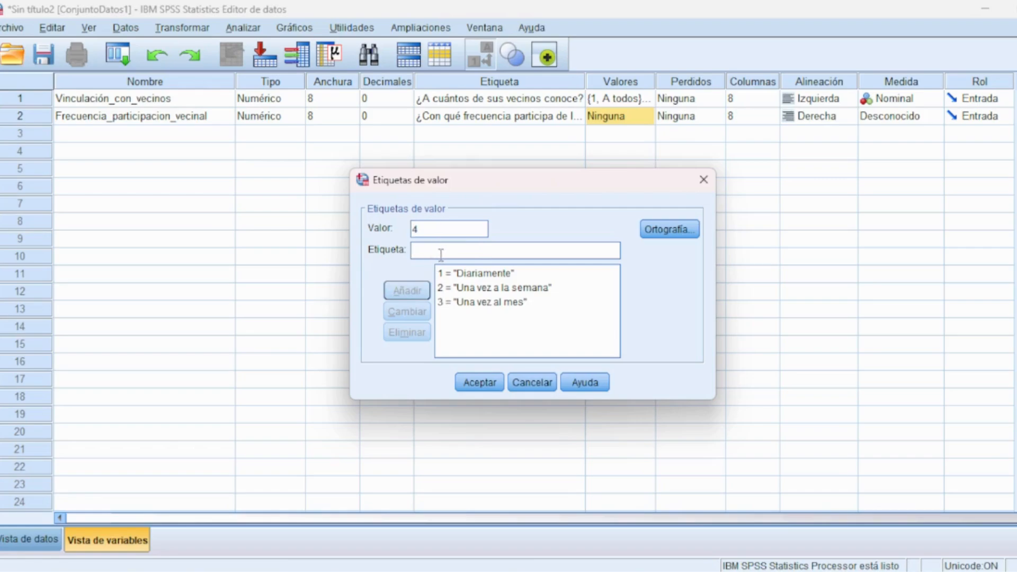
pyautogui.write('Una')
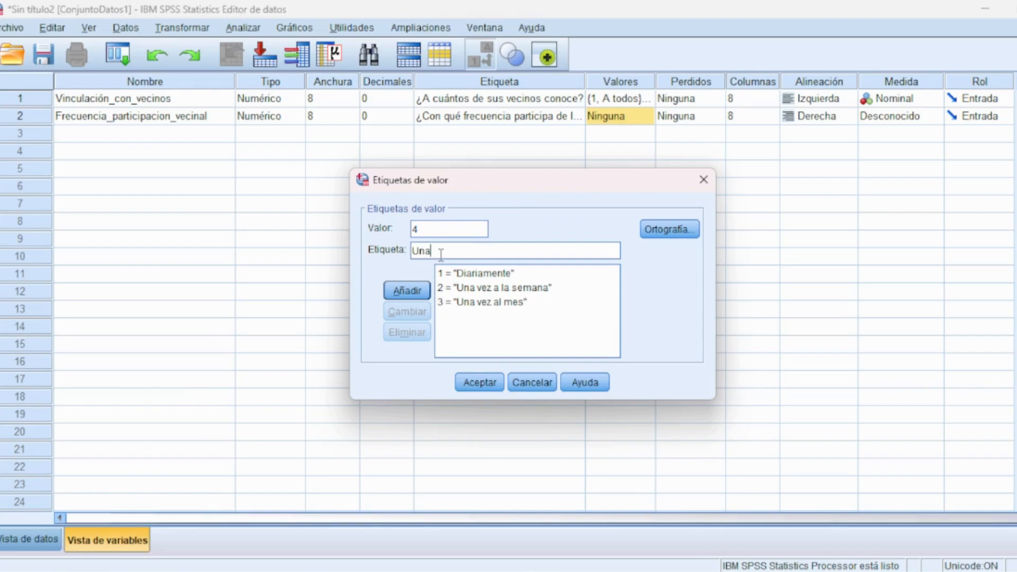
pyautogui.write(' vez al año')
pyautogui.click(406, 286)
# Step: Add the value label 5 = "No participa" and accept the value labels of Frecuencia_participacion_vecinal
pyautogui.write('5')
pyautogui.click(428, 250)
pyautogui.write('No ba')
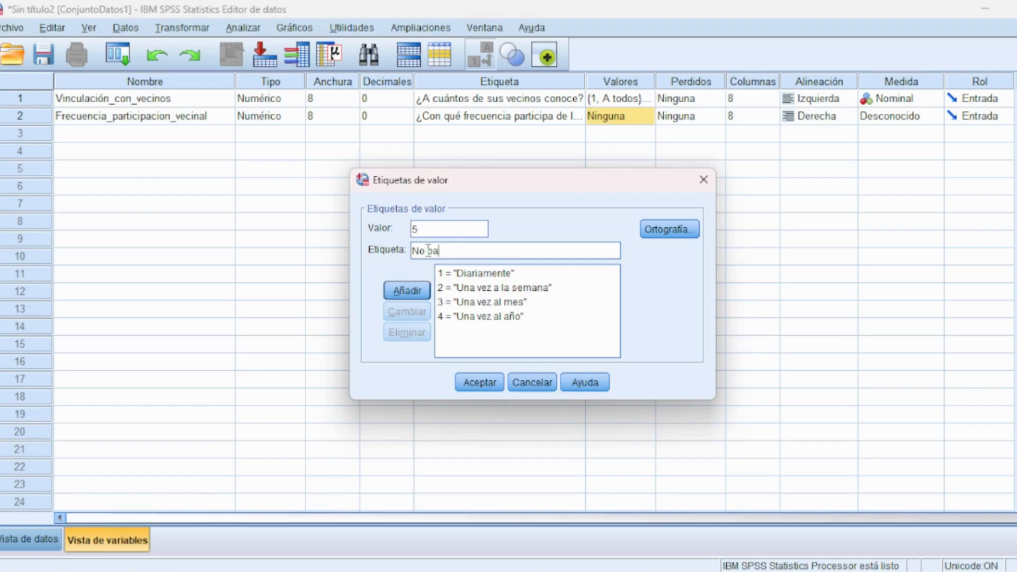
pyautogui.write('rticipa')
pyautogui.click(477, 382)
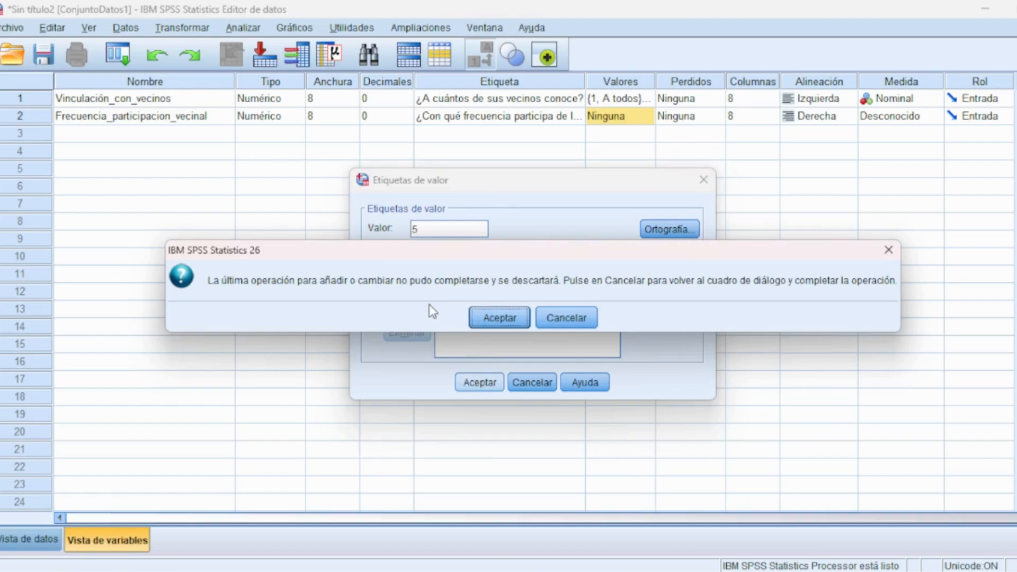
pyautogui.click(546, 320)
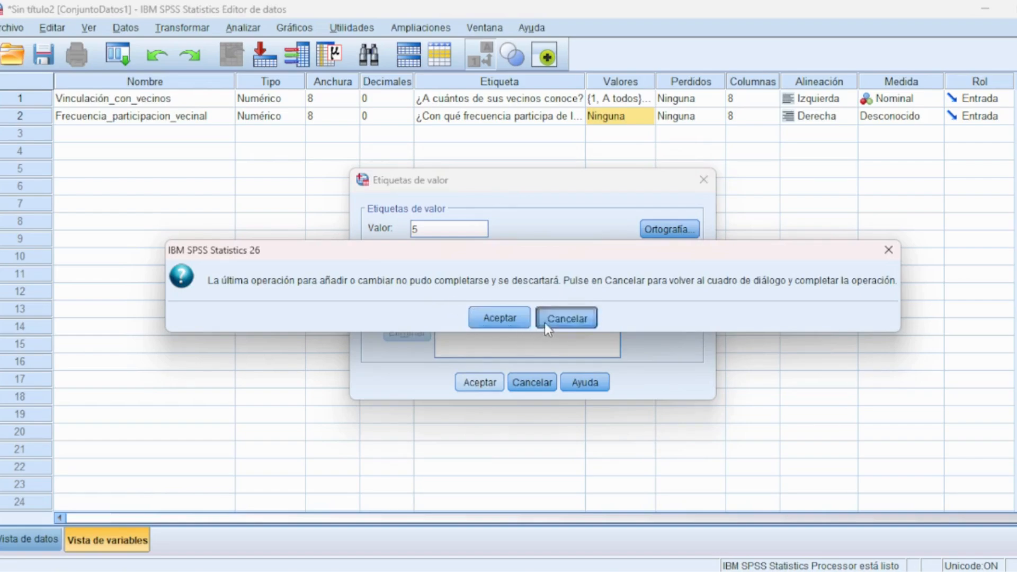
pyautogui.click(406, 292)
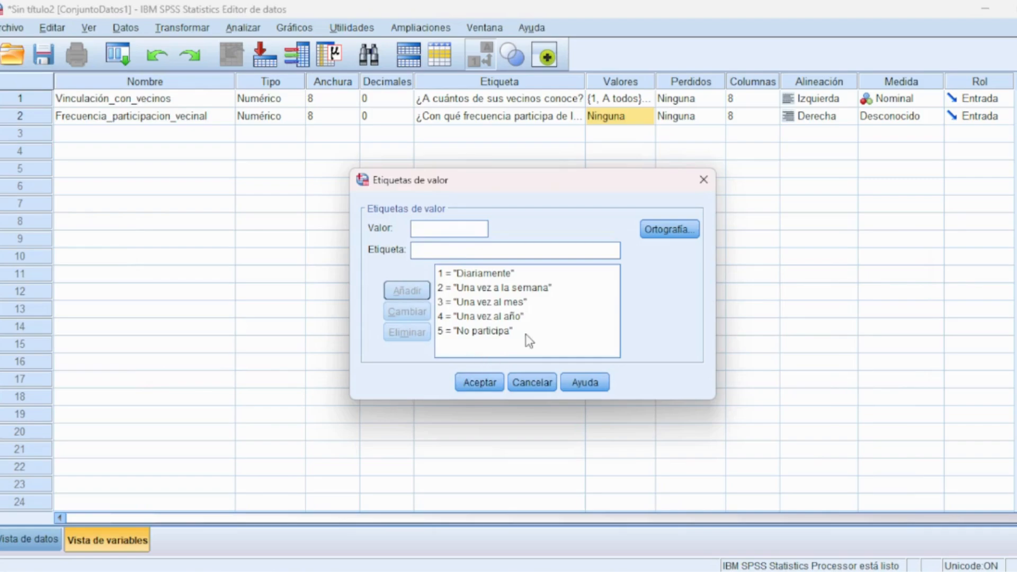
pyautogui.click(478, 387)
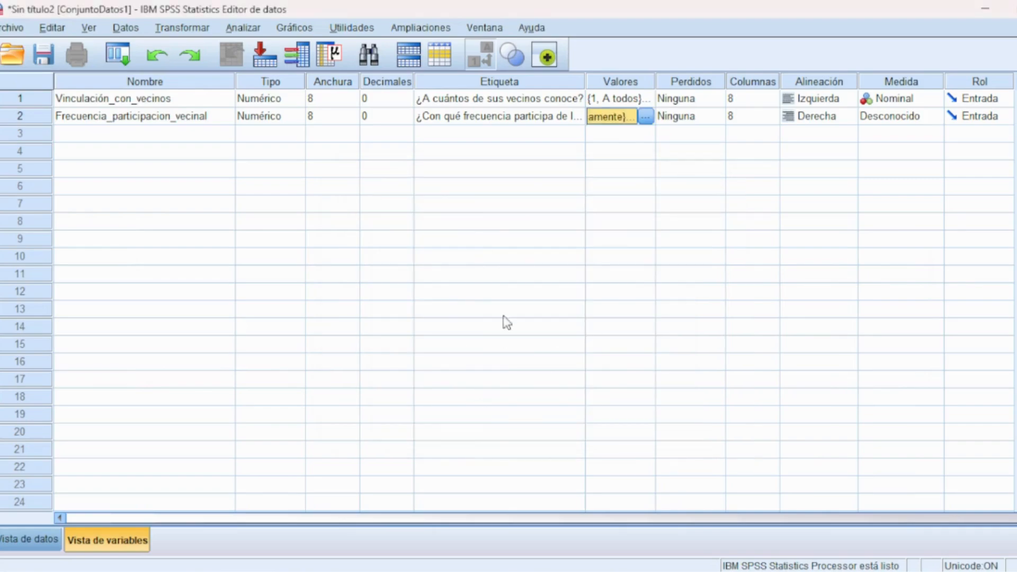
pyautogui.click(625, 259)
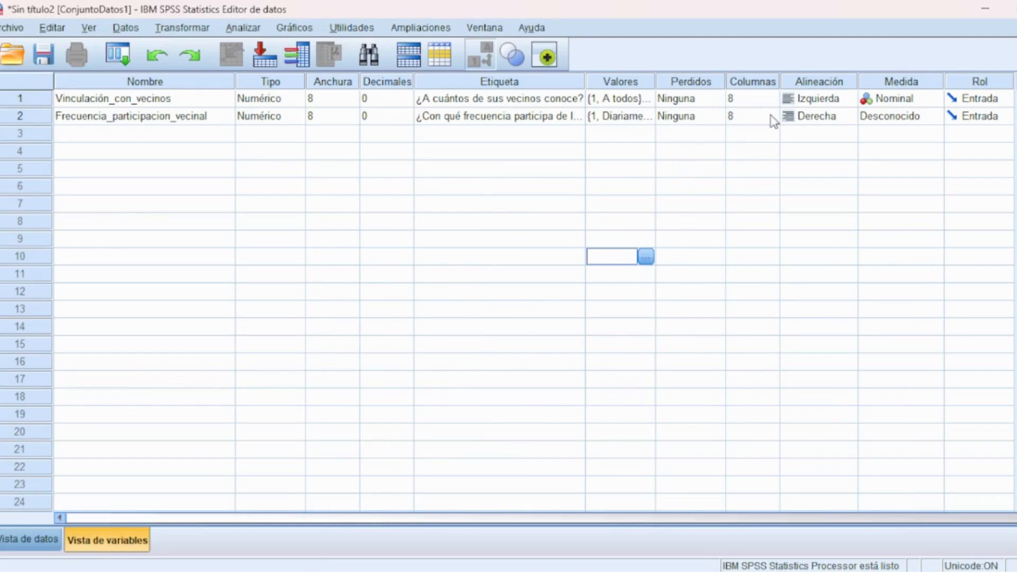
# Step: Set the alignment of Frecuencia_participacion_vecinal to Izquierda and its measurement level to Escala
pyautogui.click(787, 117)
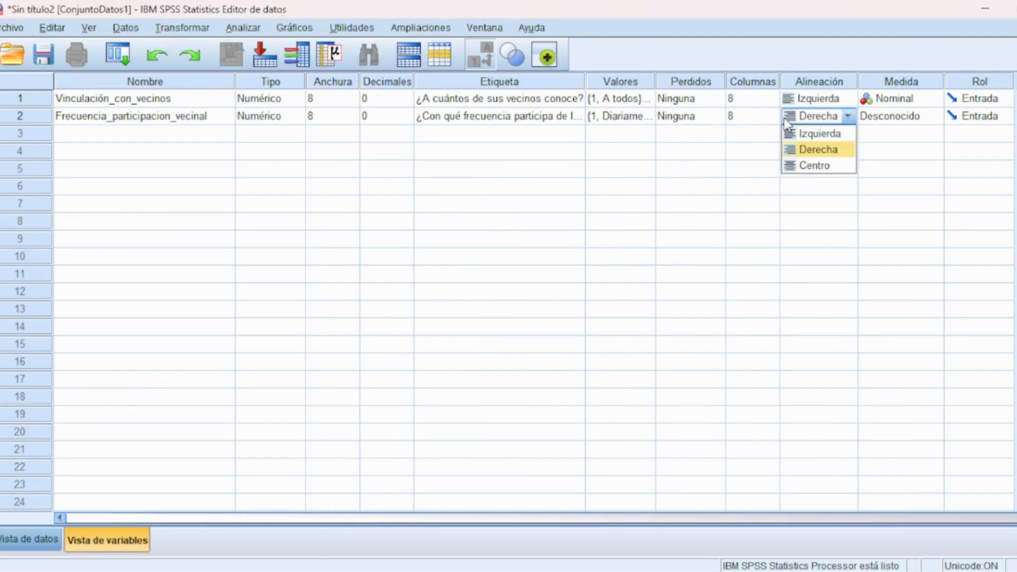
pyautogui.click(810, 133)
pyautogui.click(879, 118)
pyautogui.click(891, 130)
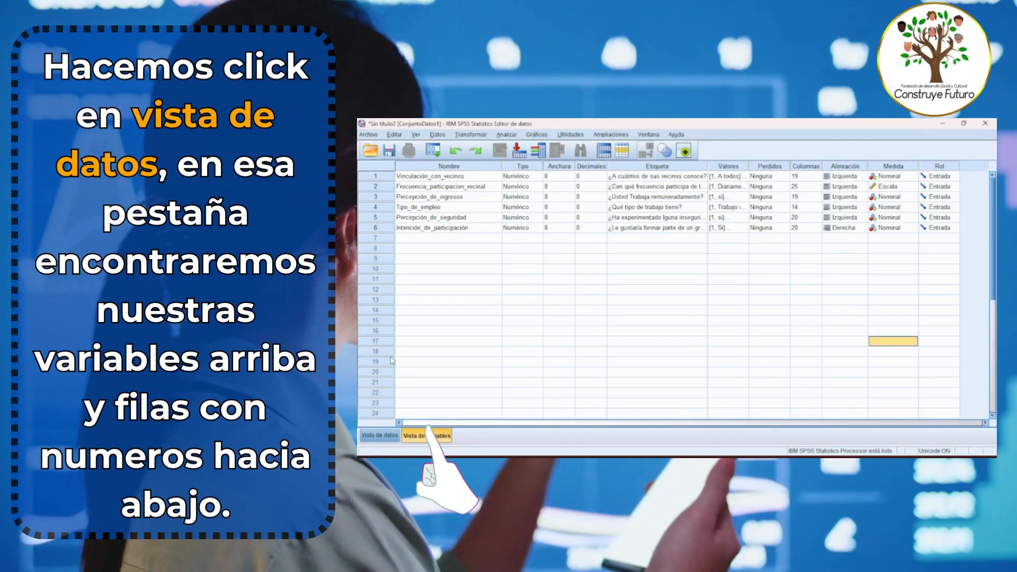
# Step: In the data view, enter row 2's codes: 3 for Vinculación_con_vecinos, 3 for Frecuencia_participacion_vecinal and 1 for Percepción_de_ingresos
pyautogui.click(387, 435)
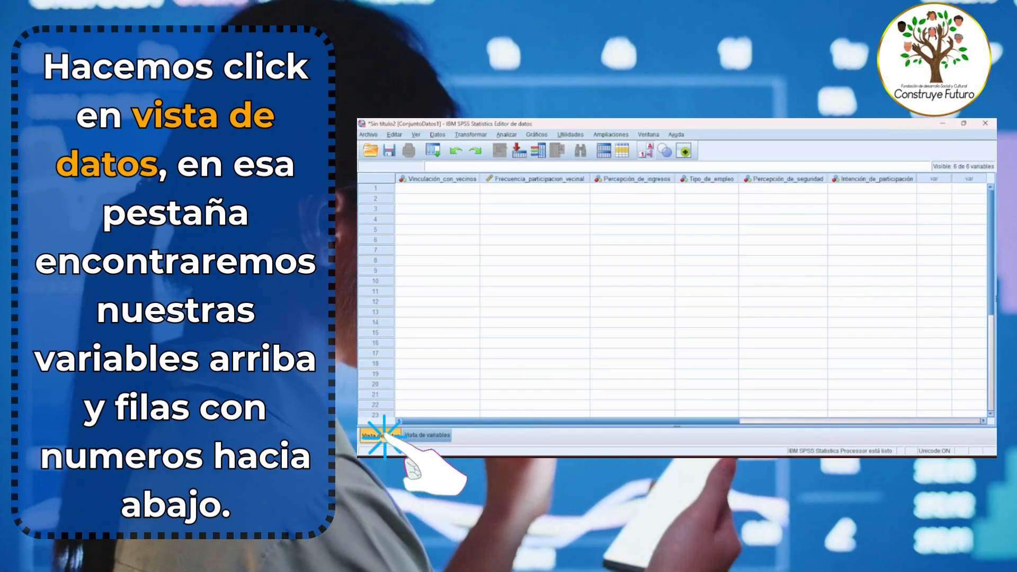
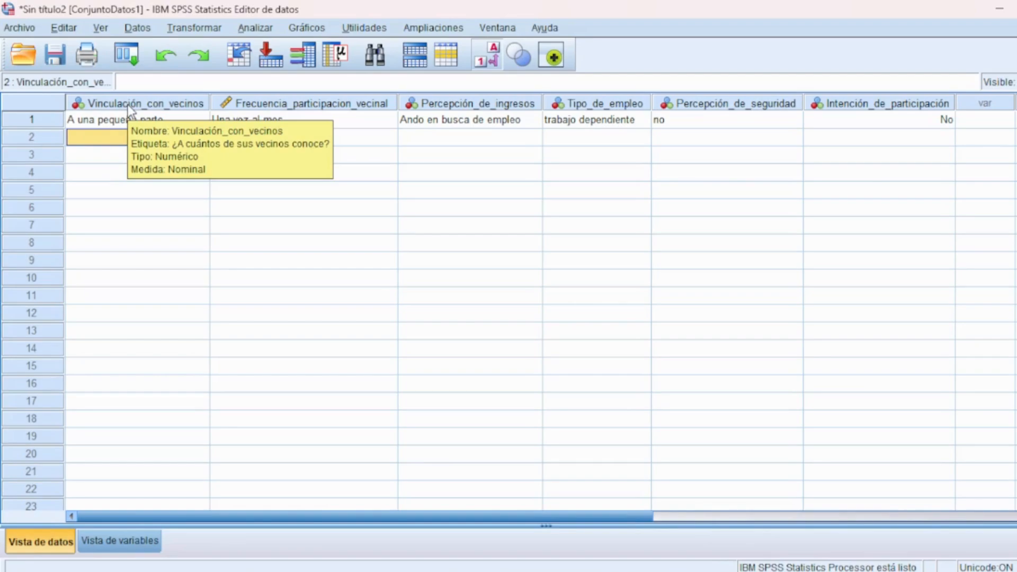
pyautogui.press('Tab')
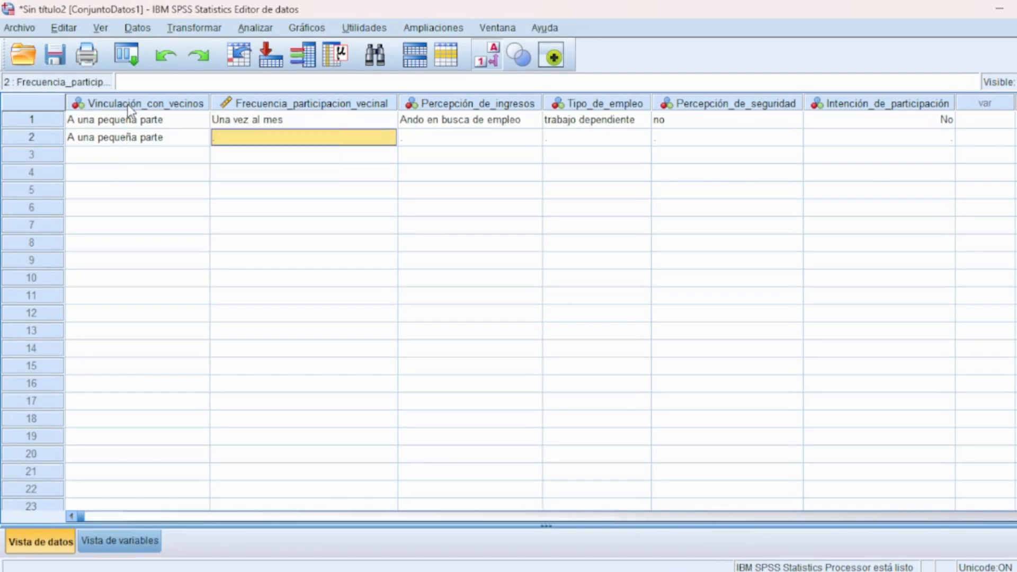
pyautogui.write('1')
pyautogui.press('Tab')
pyautogui.write('1')
pyautogui.press('Tab')
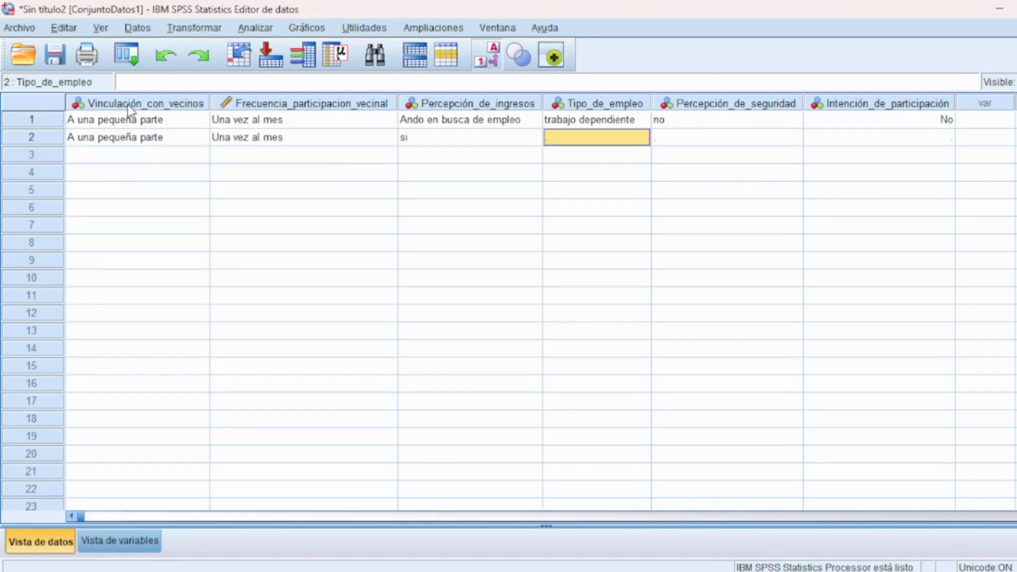
# Step: Complete row 2 with 3 for Tipo_de_empleo, 1 for Intención_de_participación and 3 for Percepción_de_seguridad
pyautogui.write('1')
pyautogui.press('Tab')
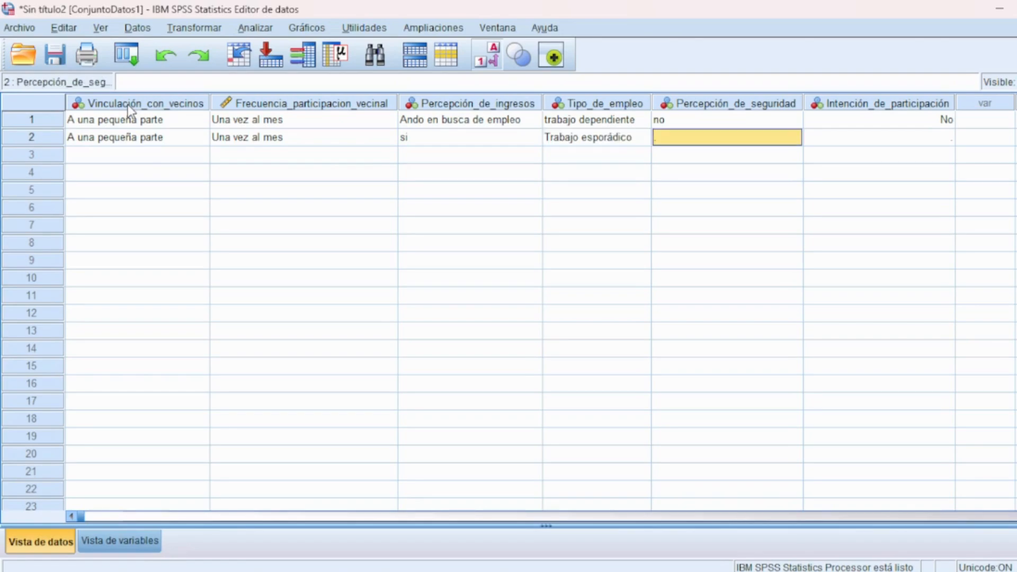
pyautogui.press('Tab')
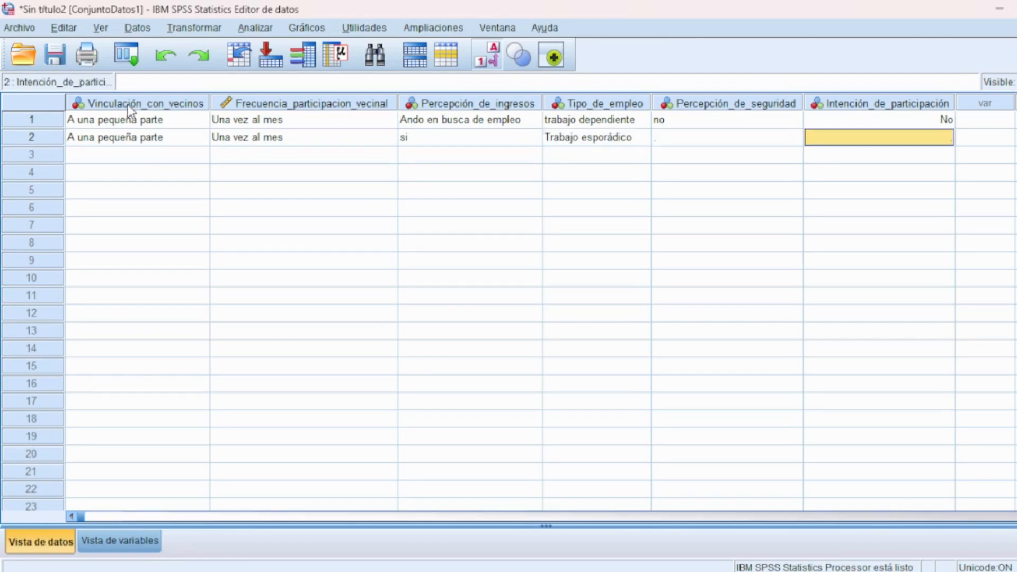
pyautogui.write('1')
pyautogui.click(180, 312)
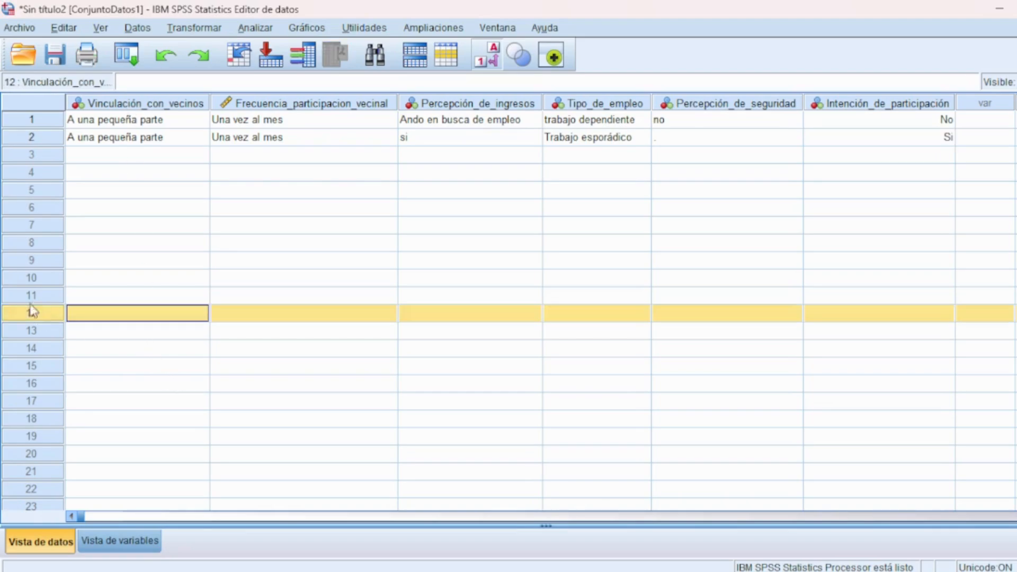
pyautogui.click(695, 140)
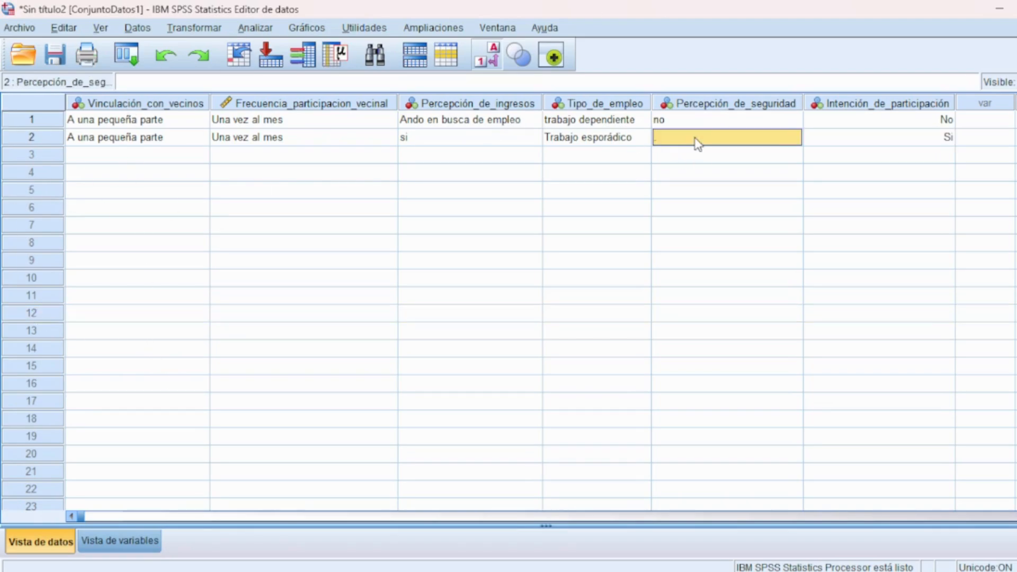
pyautogui.write('3')
pyautogui.click(730, 246)
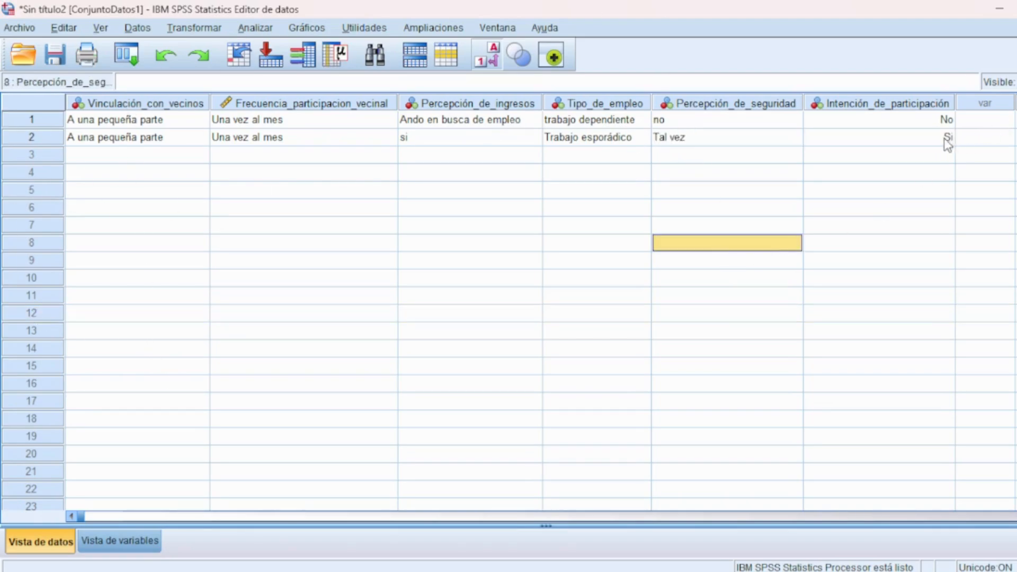
# Step: Enter row 3's first answers: 2 for Vinculación_con_vecinos, 4 for Frecuencia_participacion_vecinal and 3 for Percepción_de_ingresos
pyautogui.click(142, 154)
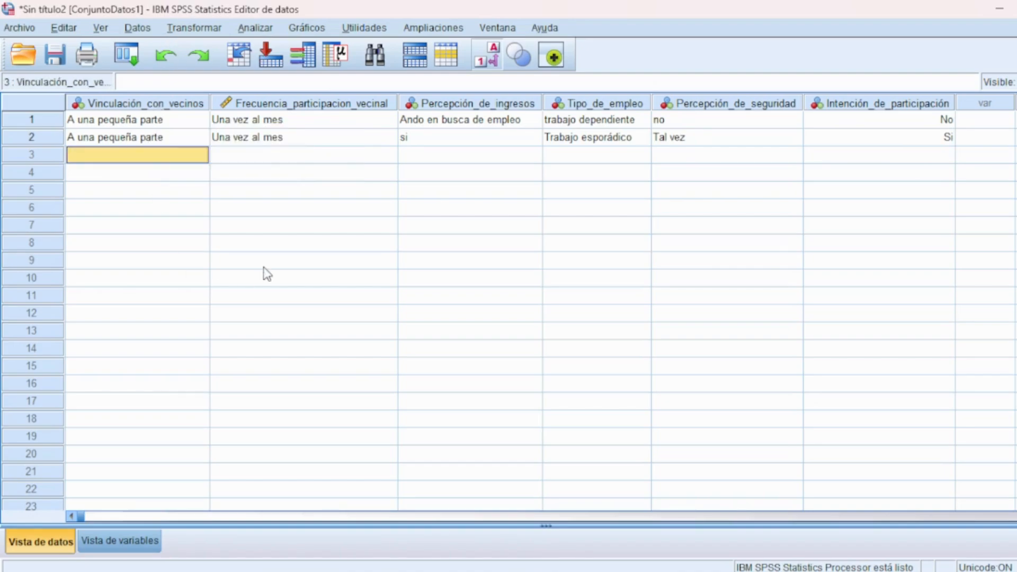
pyautogui.write('3')
pyautogui.press('Tab')
pyautogui.write('3')
pyautogui.press('Tab')
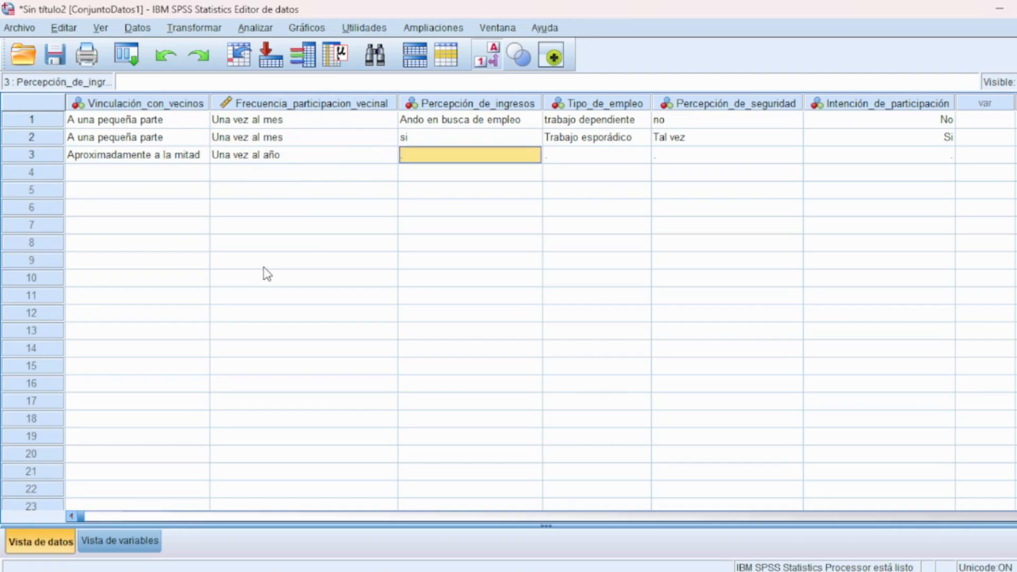
pyautogui.write('1')
pyautogui.press('Tab')
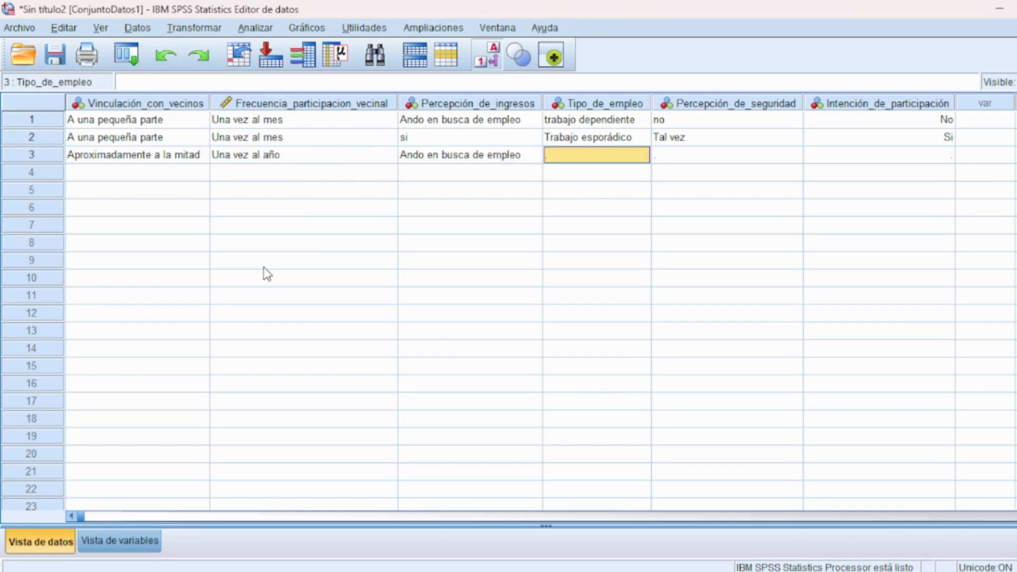
# Step: Complete row 3 with 1 for Tipo_de_empleo, 1 for Percepción_de_seguridad and 1 for Intención_de_participación
pyautogui.write('2')
pyautogui.press('Tab')
pyautogui.write('1')
pyautogui.press('Tab')
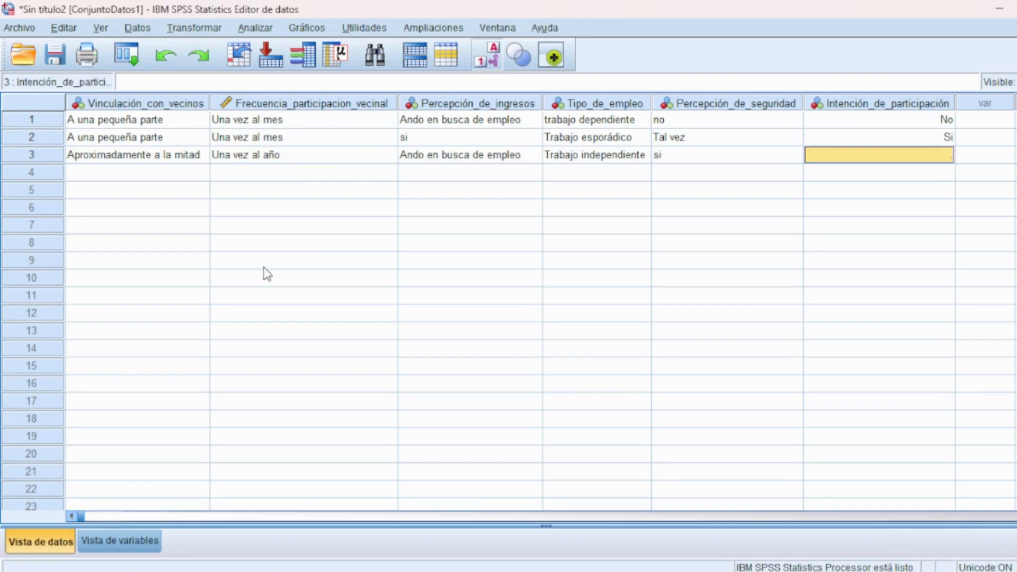
pyautogui.write('1')
pyautogui.press('Tab')
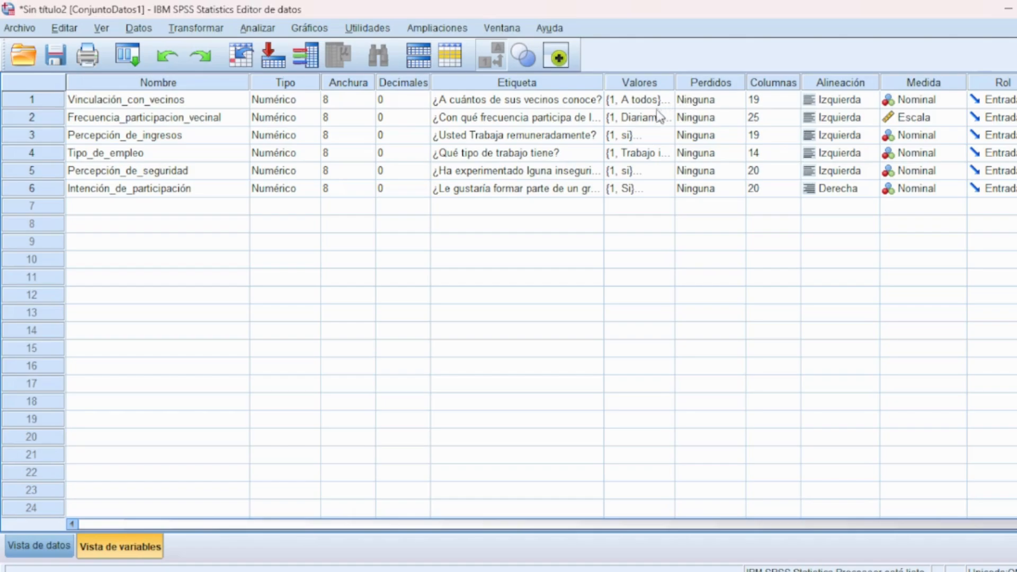
# Step: Widen the Valores column enough to read the "Trabajo independiente" entry, and return to the data view
pyautogui.moveTo(674, 83); pyautogui.dragTo(859, 130)
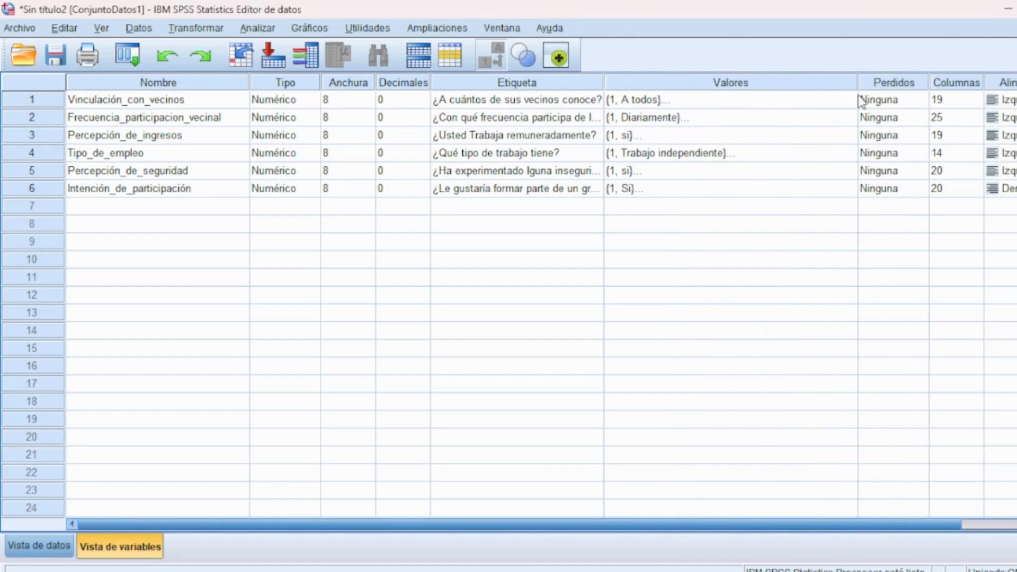
pyautogui.moveTo(857, 90); pyautogui.dragTo(753, 94)
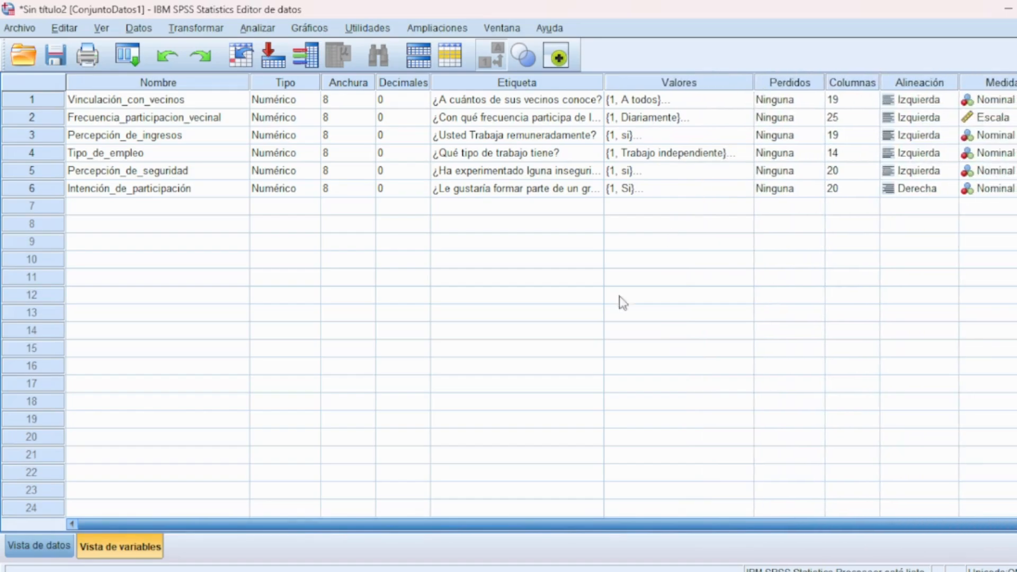
pyautogui.click(42, 551)
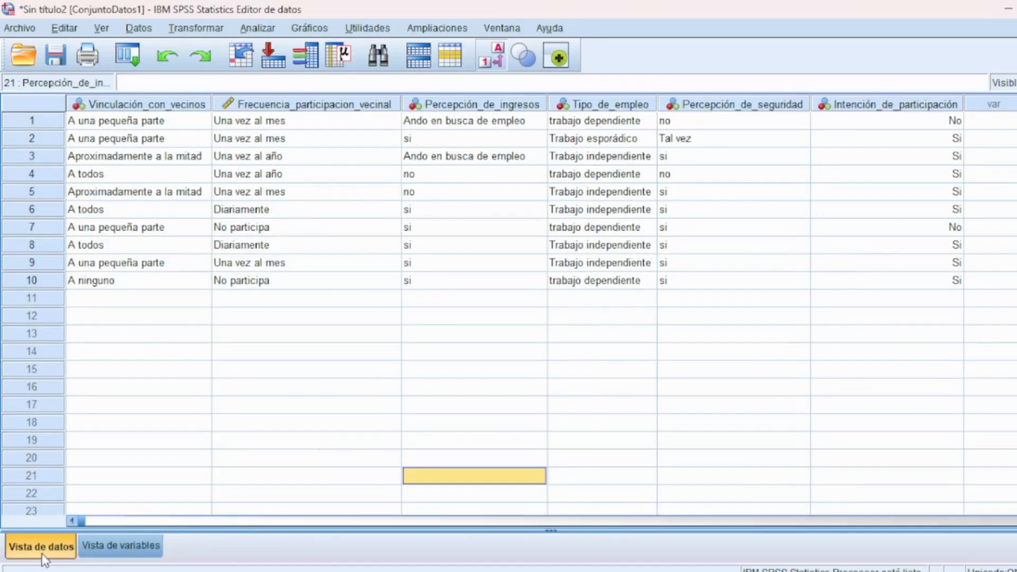
# Step: Toggle the value labels in the data view, ending with the answers displayed as numeric codes
pyautogui.click(493, 62)
pyautogui.click(493, 62)
pyautogui.click(493, 62)
pyautogui.click(493, 62)
pyautogui.click(493, 62)
pyautogui.click(493, 61)
pyautogui.click(493, 62)
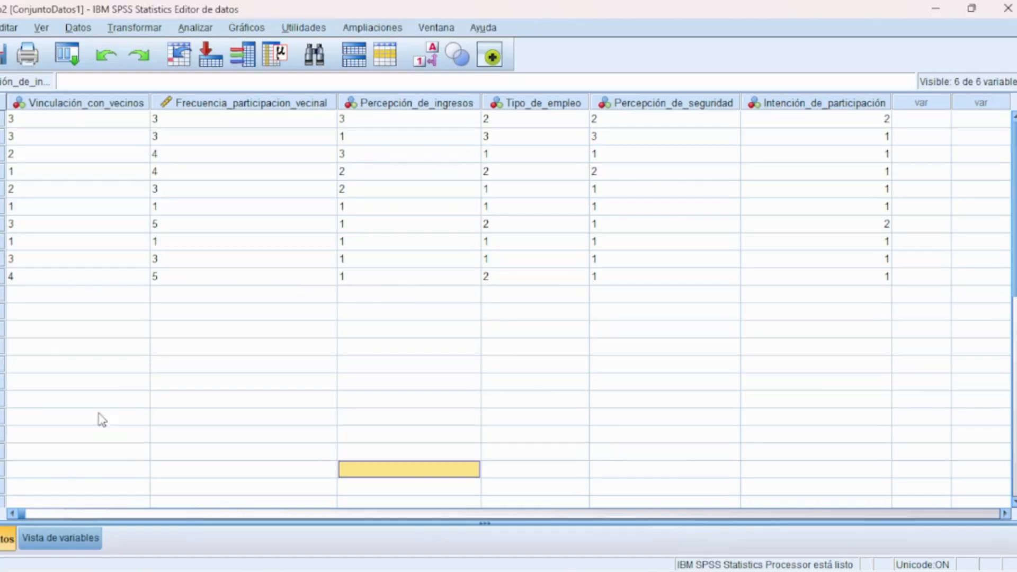
# Step: Start a Frecuencias analysis from the descriptive statistics and request only Media and Suma as its statistics
pyautogui.click(207, 30)
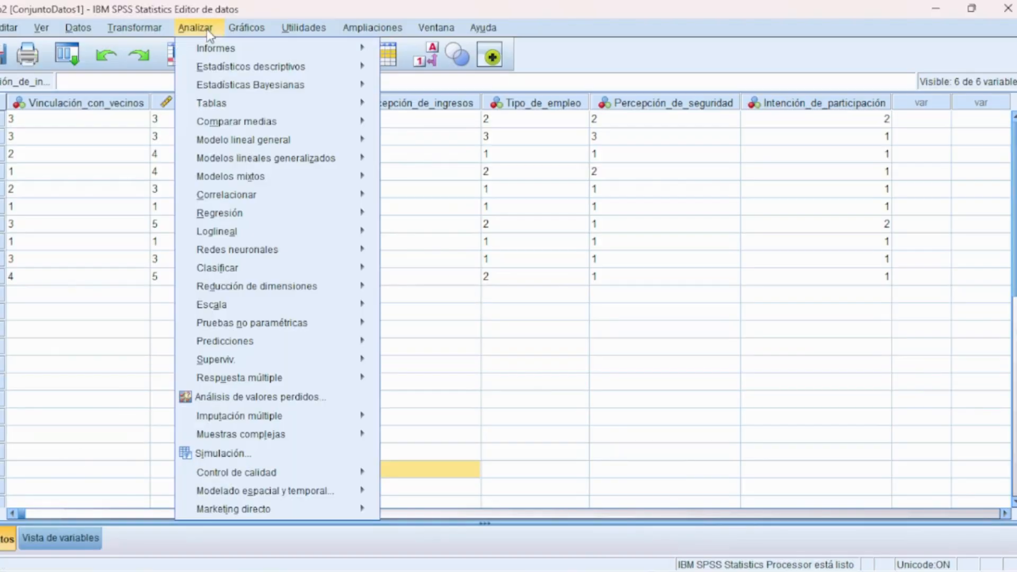
pyautogui.moveTo(225, 66)
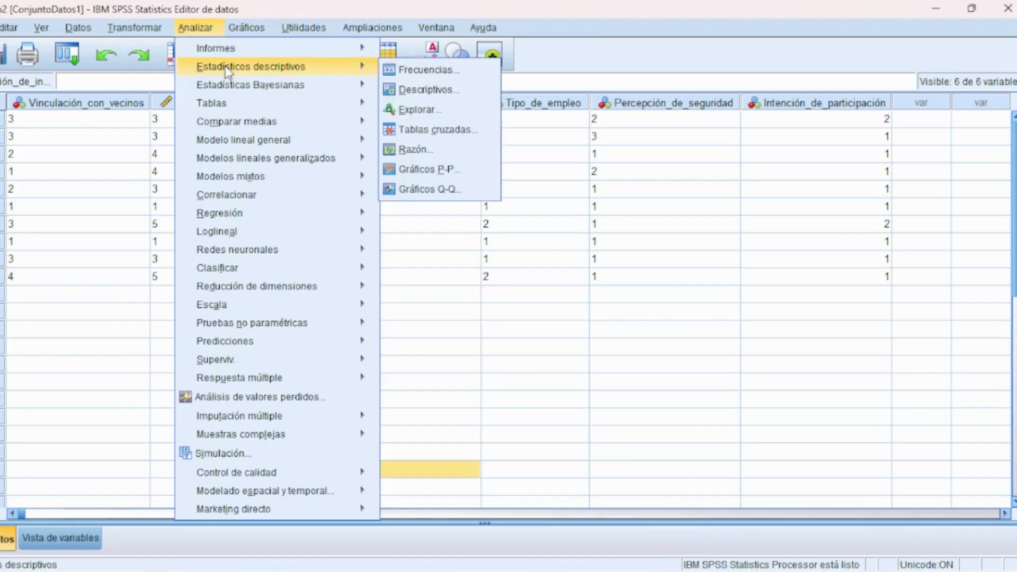
pyautogui.click(416, 70)
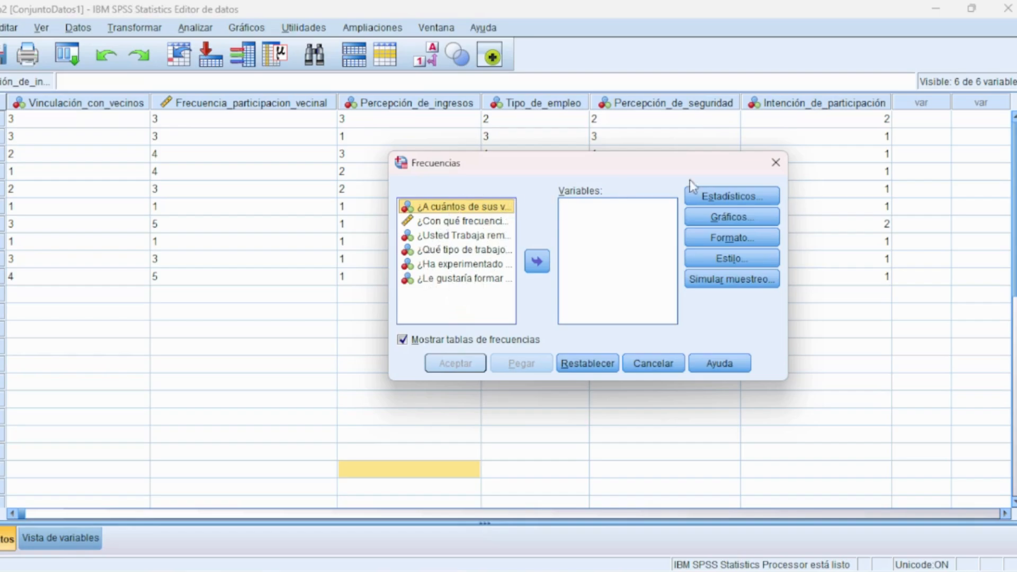
pyautogui.click(741, 195)
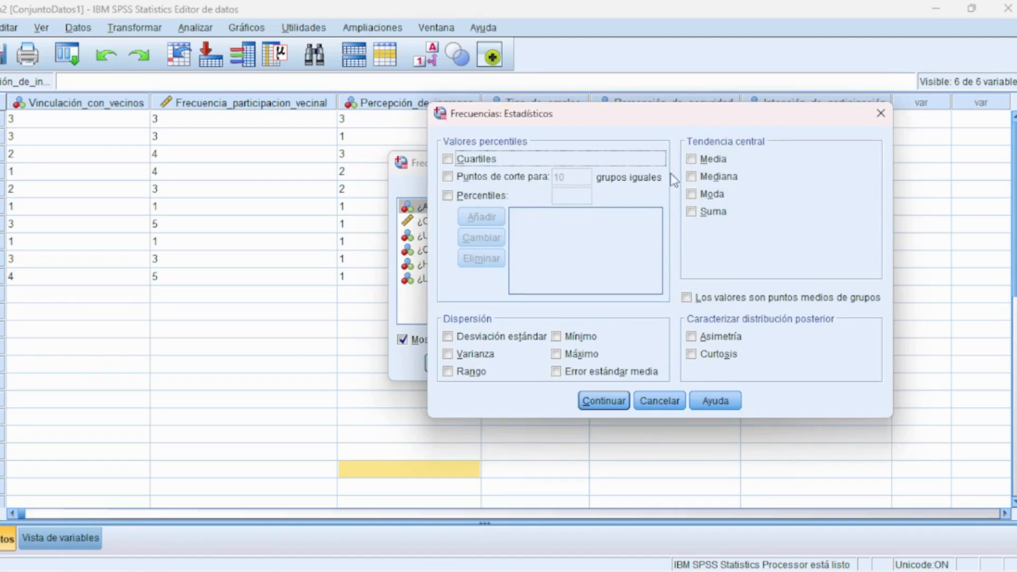
pyautogui.click(692, 160)
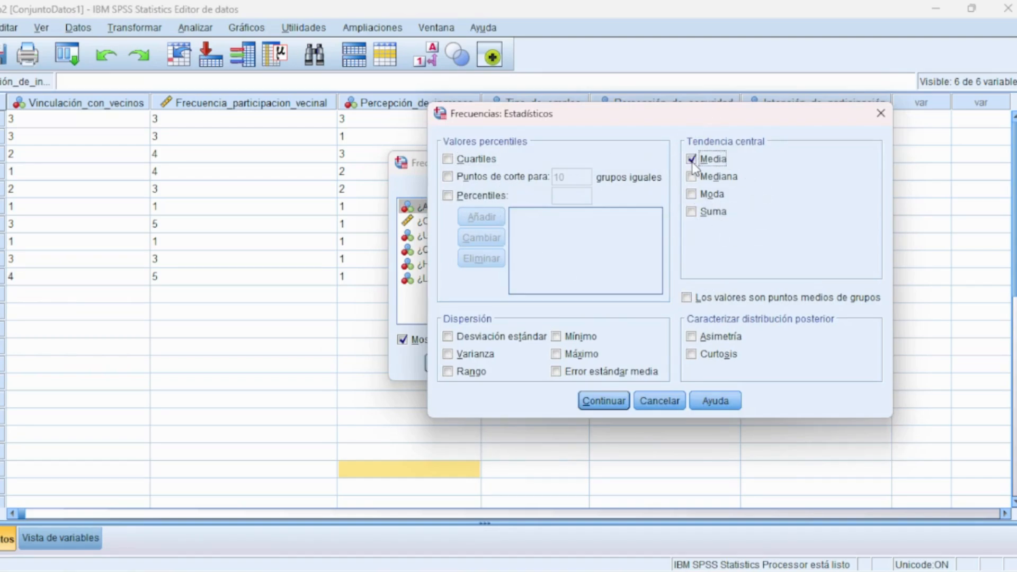
pyautogui.click(691, 177)
pyautogui.click(691, 195)
pyautogui.click(692, 212)
pyautogui.click(691, 176)
pyautogui.click(691, 194)
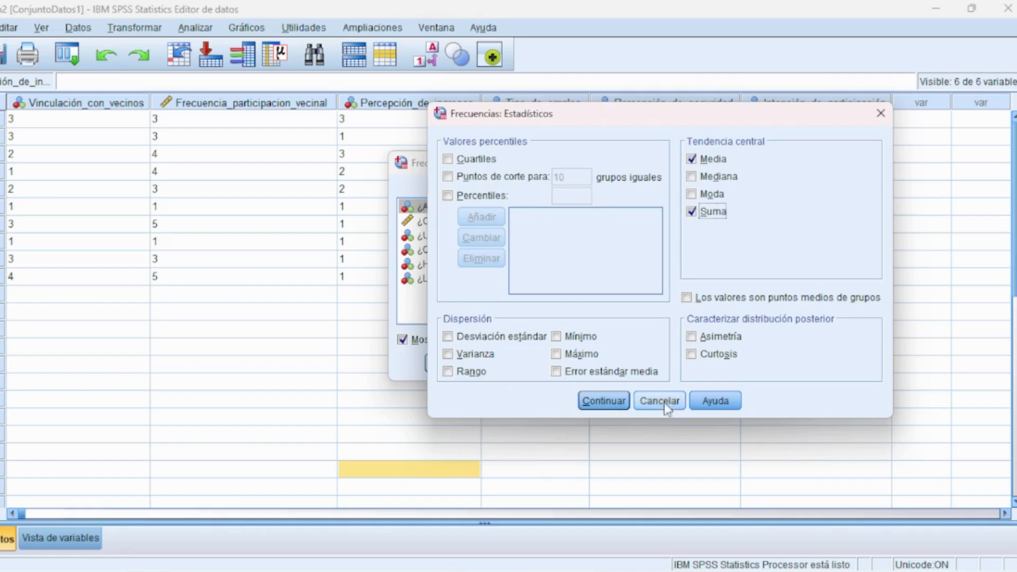
pyautogui.click(597, 402)
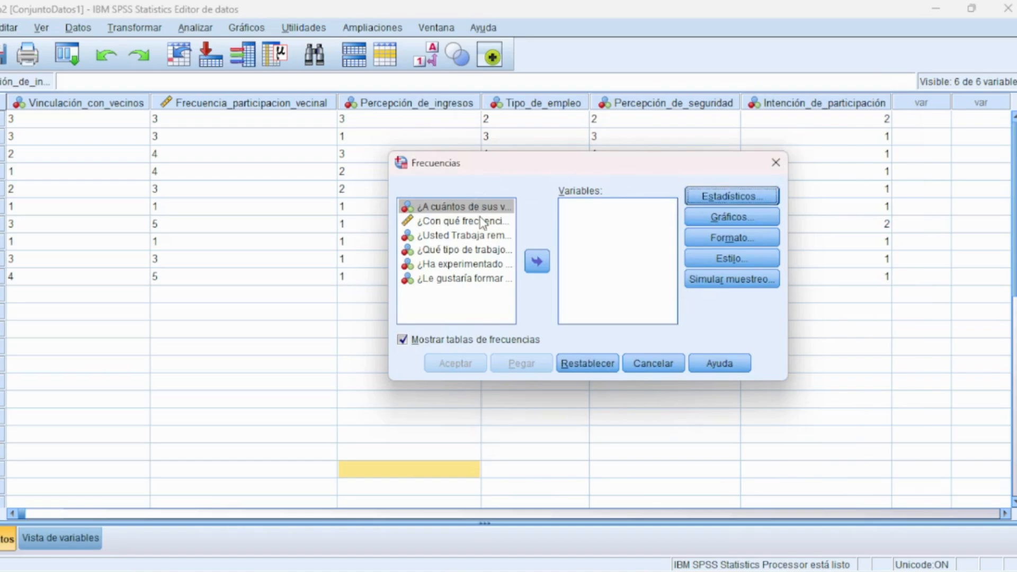
# Step: Add the questions on known neighbours, participation frequency and paid work to the variables of the Frecuencias analysis
pyautogui.moveTo(478, 212); pyautogui.dragTo(570, 243)
pyautogui.moveTo(472, 208); pyautogui.dragTo(582, 245)
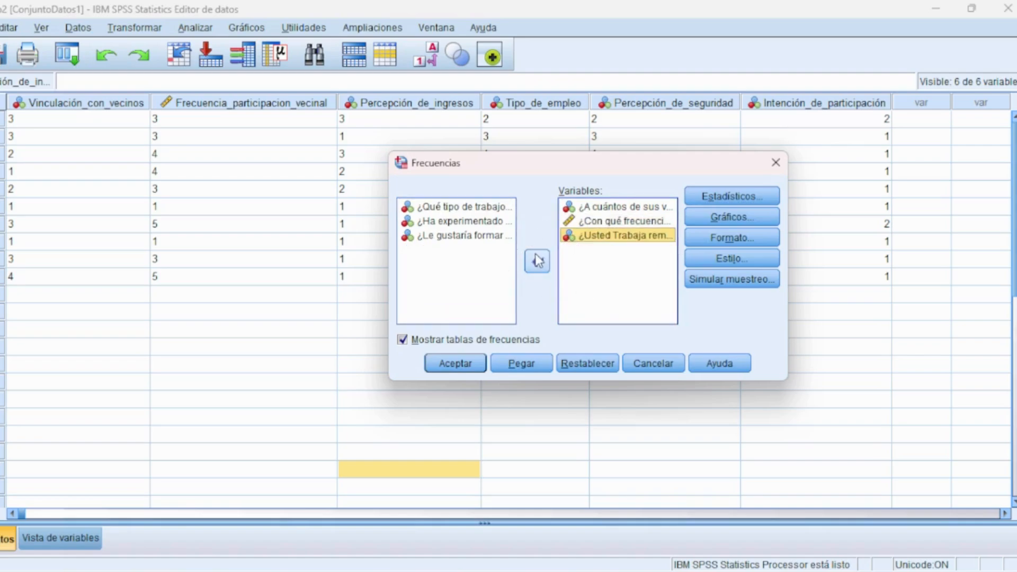
# Step: Request pie charts with percentages as chart values and run the Frecuencias analysis
pyautogui.click(721, 218)
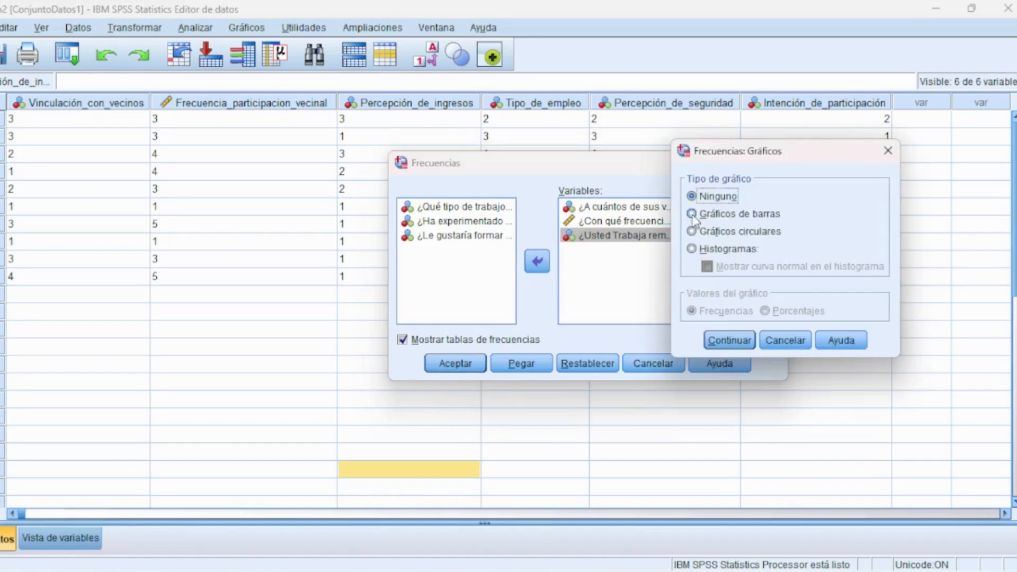
pyautogui.click(692, 231)
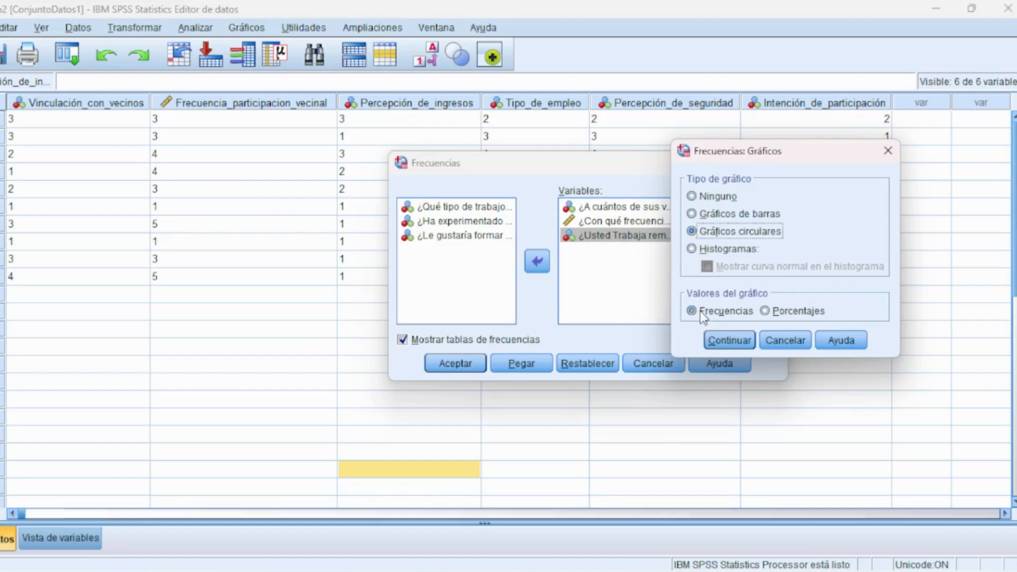
pyautogui.click(765, 311)
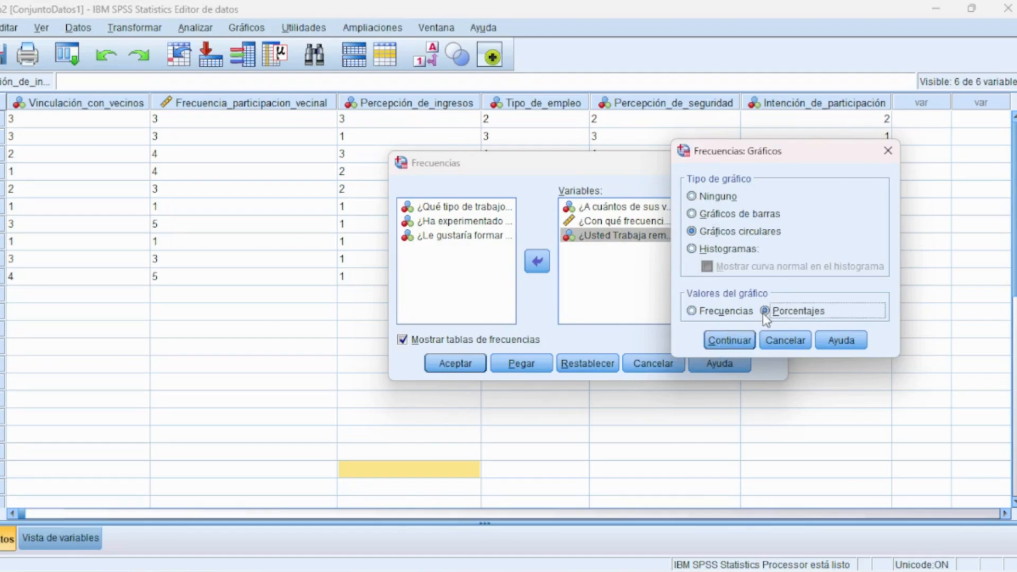
pyautogui.click(729, 340)
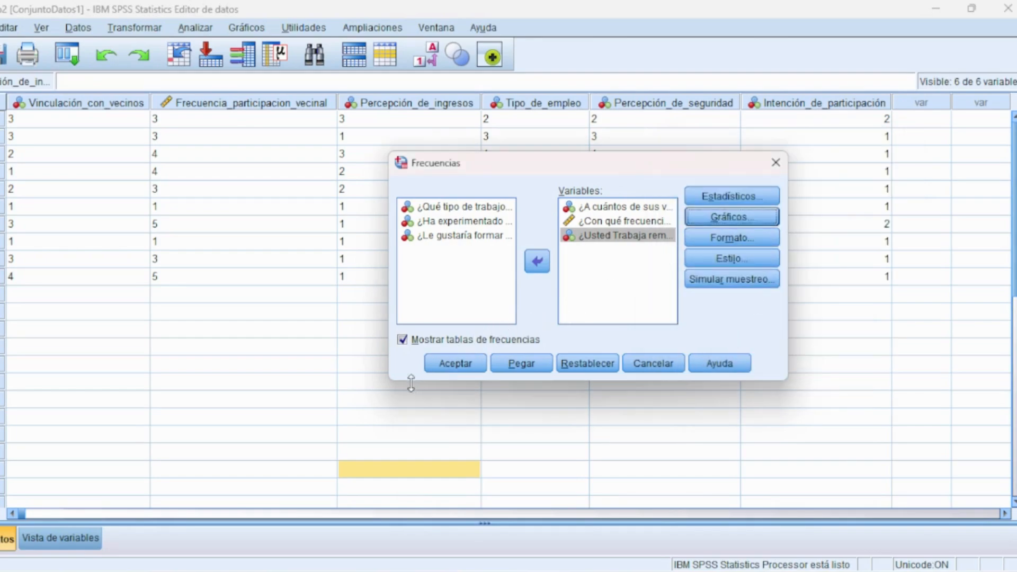
pyautogui.click(469, 364)
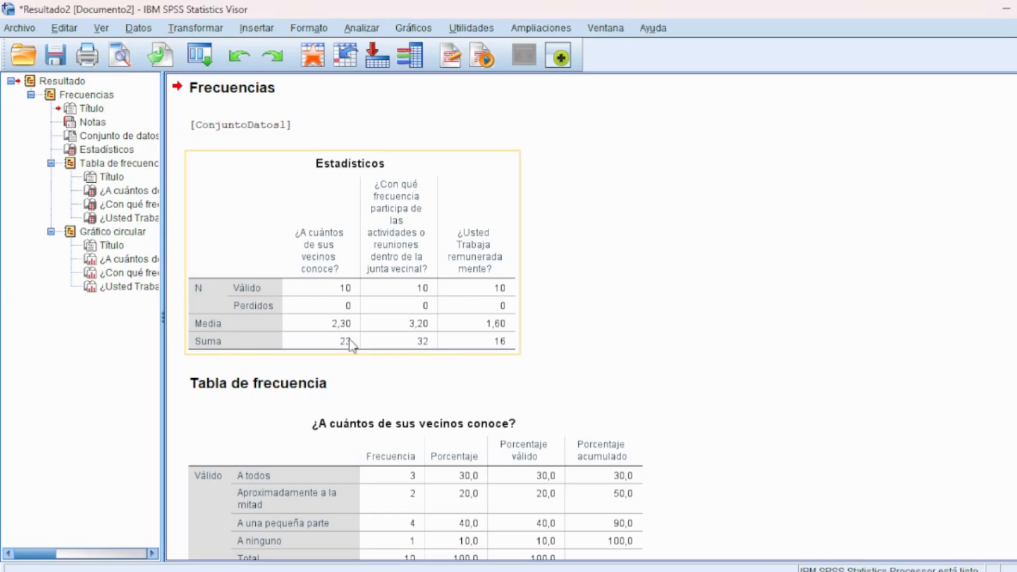
# Step: Examine the statistics table, the frequency tables and the pie charts in the analysis output
pyautogui.scroll(-4, 585, 278)
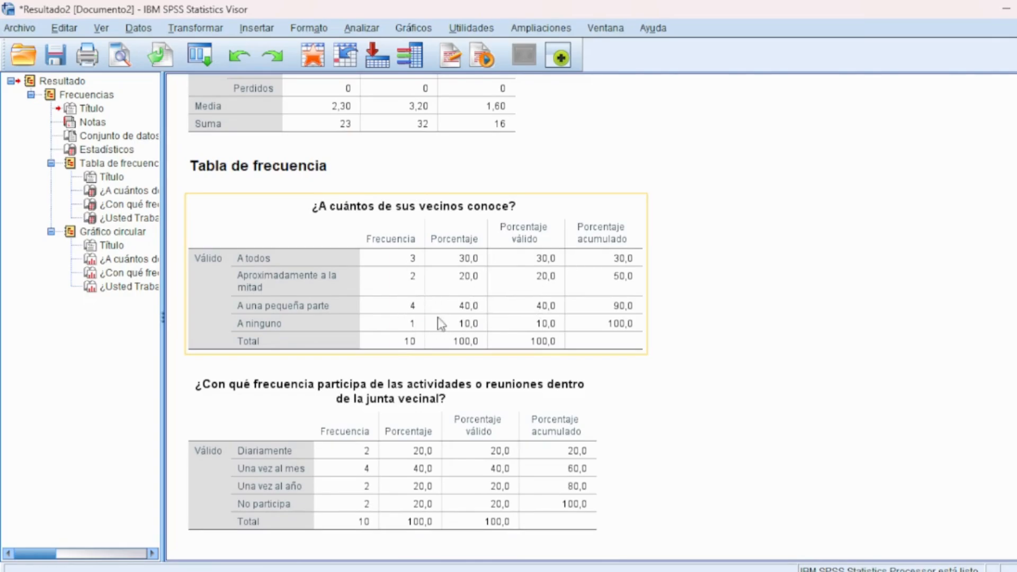
pyautogui.scroll(-5, 513, 301)
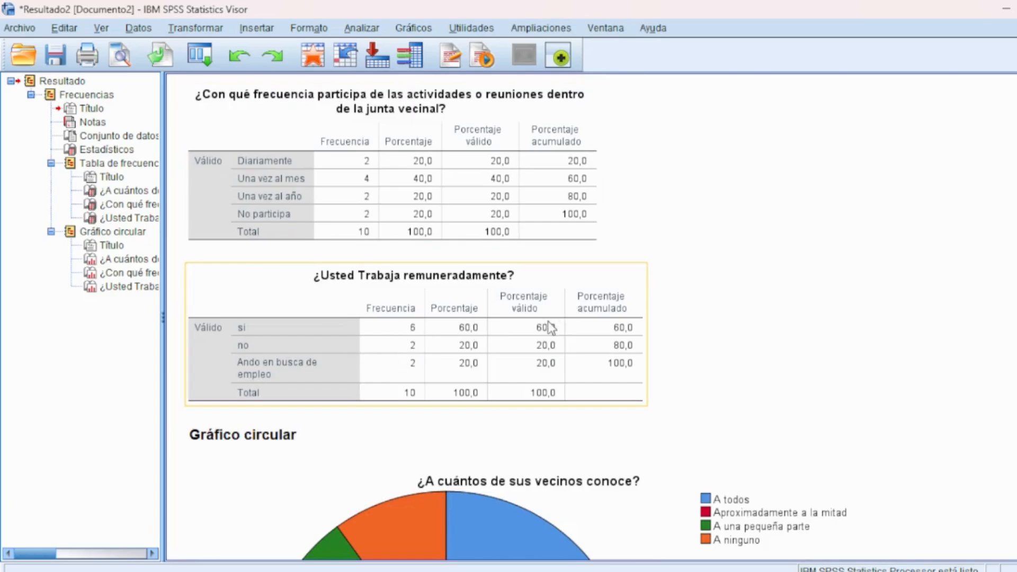
pyautogui.scroll(-5, 630, 434)
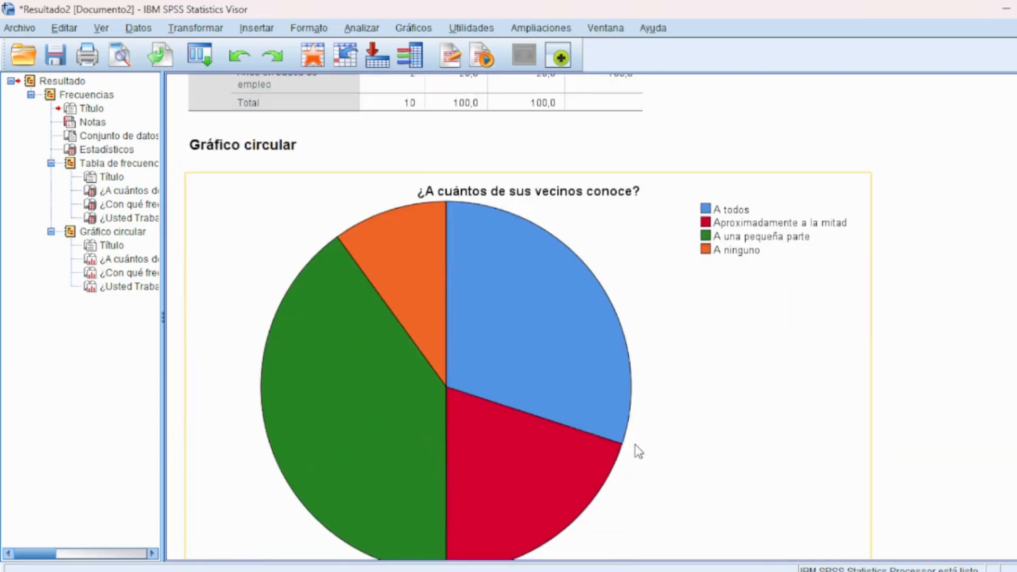
pyautogui.scroll(-14, 558, 411)
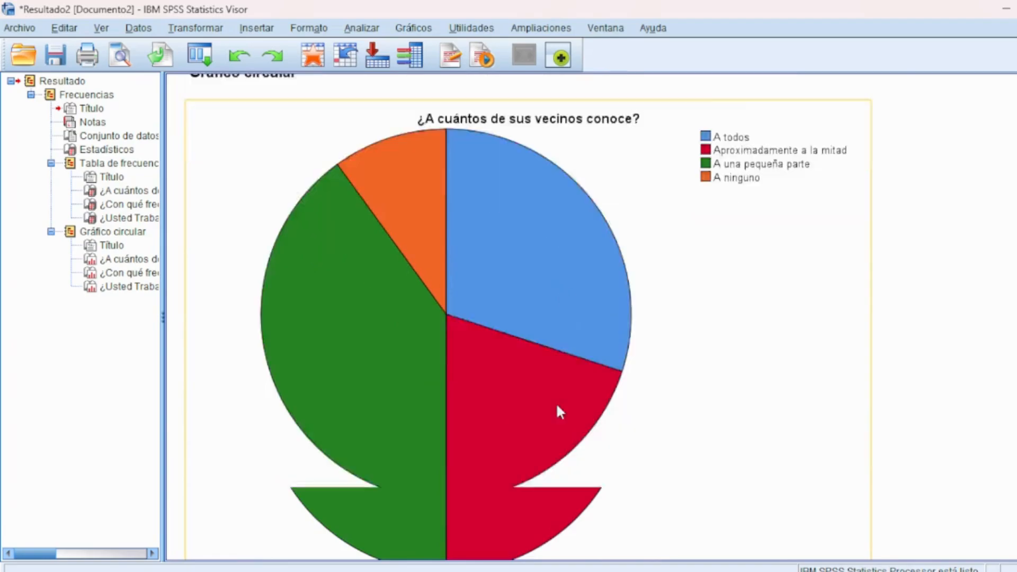
# Step: Copy the pie chart on how many neighbours are known from the analysis output
pyautogui.scroll(-3, 562, 417)
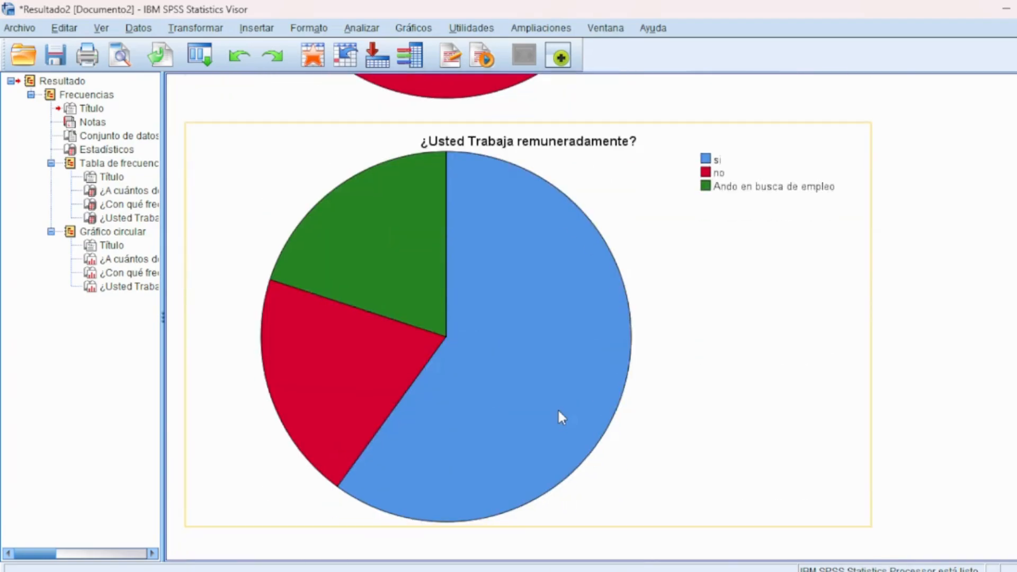
pyautogui.scroll(14, 561, 418)
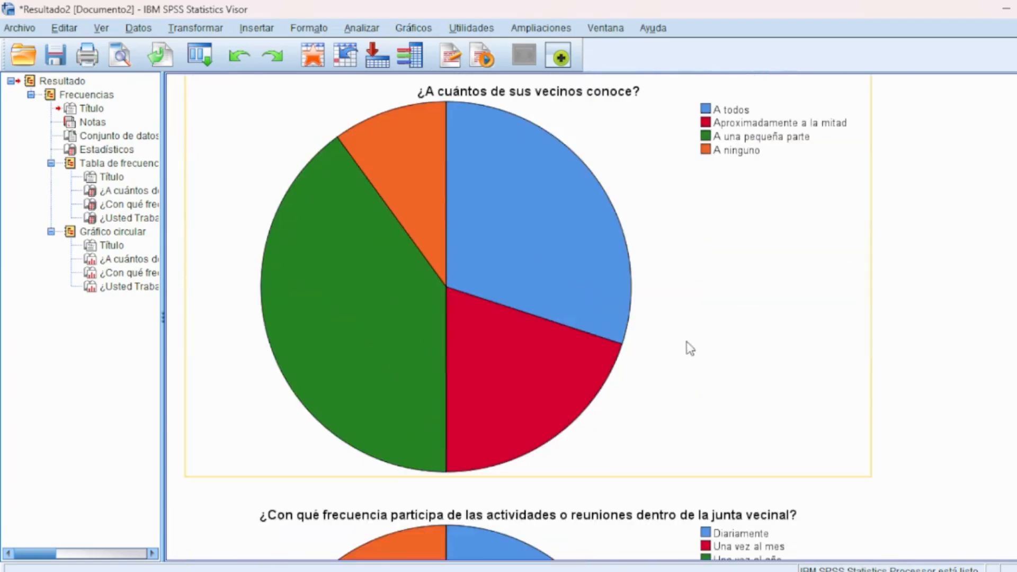
pyautogui.rightClick(726, 312)
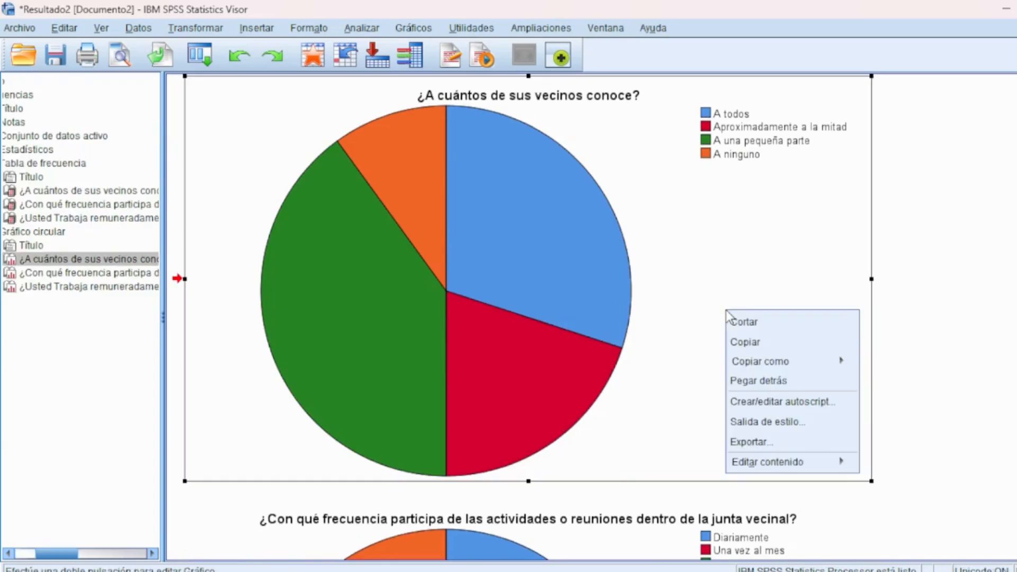
pyautogui.click(752, 345)
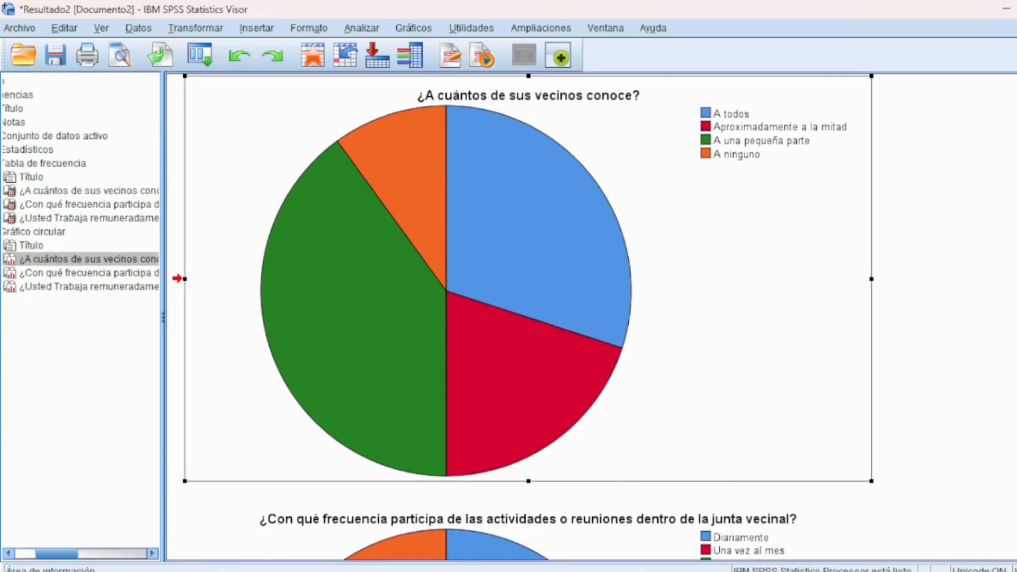
# Step: Switch to the Word document Documento3 and replace all of its text with the copied pie chart
pyautogui.click(638, 571)
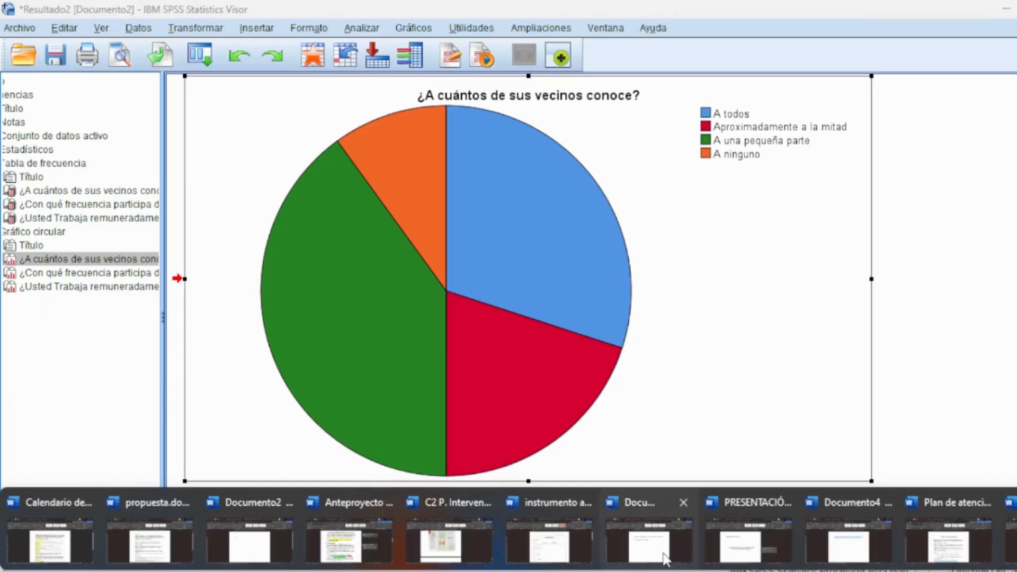
pyautogui.click(667, 546)
pyautogui.moveTo(557, 318); pyautogui.dragTo(316, 208)
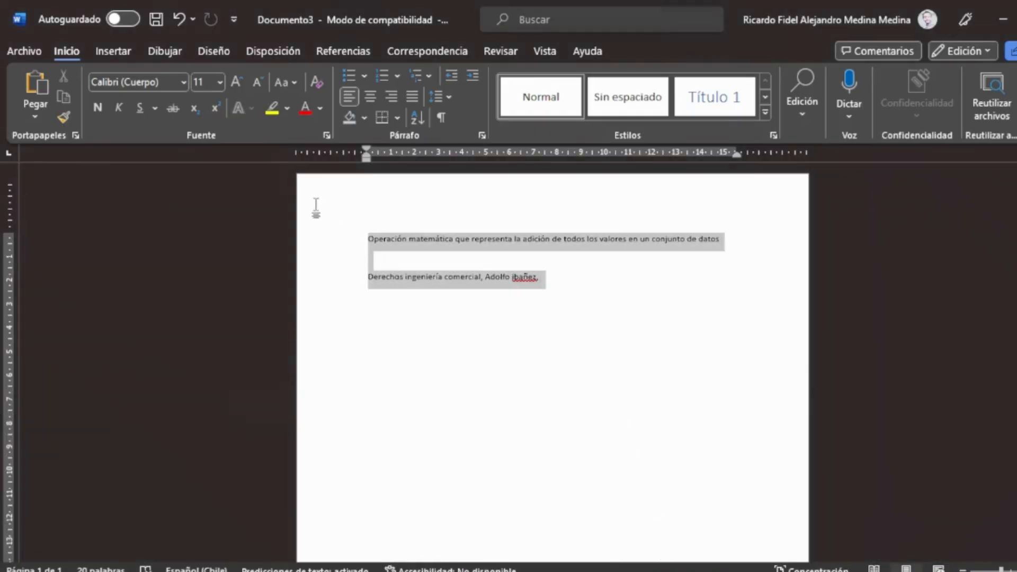
pyautogui.hotkey('ctrl', 'v')
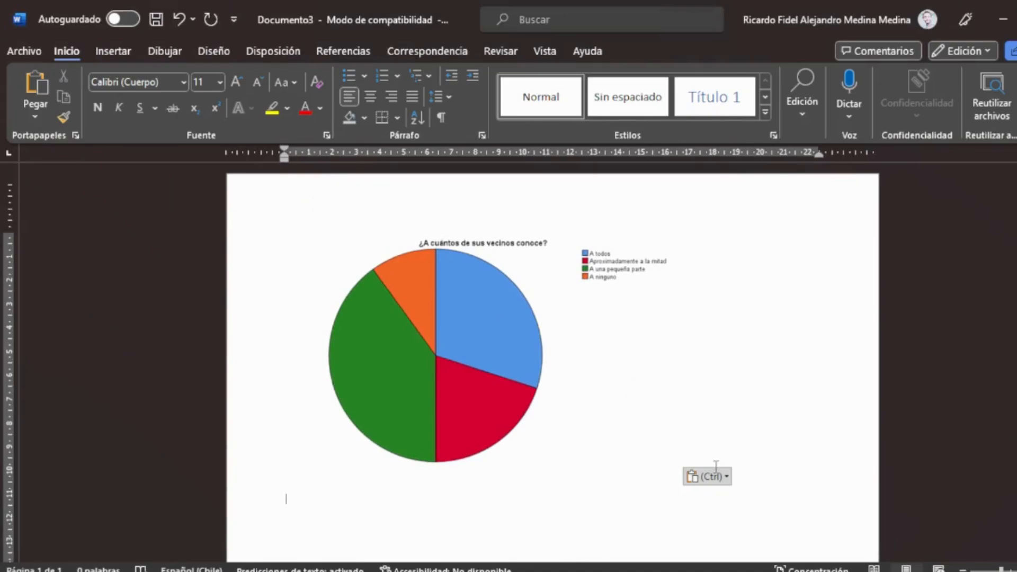
pyautogui.click(807, 409)
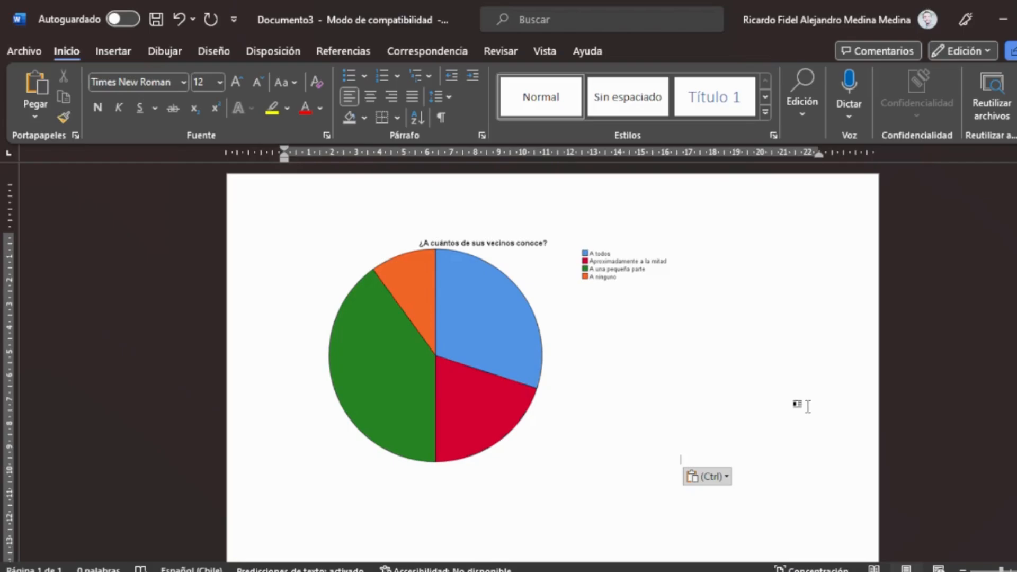
pyautogui.scroll(-3, 780, 419)
# Step: Switch back to the SPSS output and copy the frequency table for "¿A cuántos de sus vecinos conoce?"
pyautogui.moveTo(827, 571)
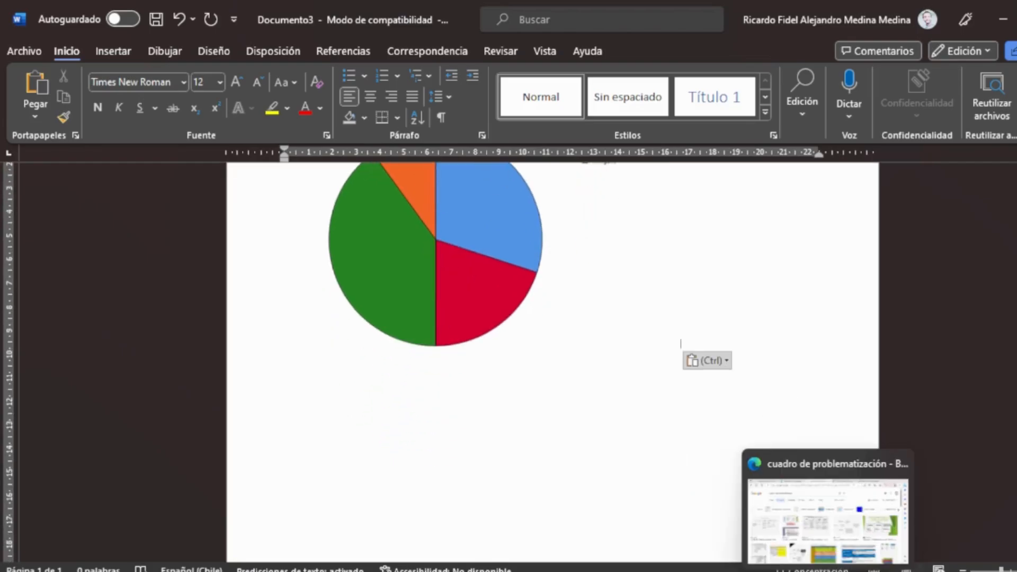
pyautogui.moveTo(730, 570)
pyautogui.click(679, 538)
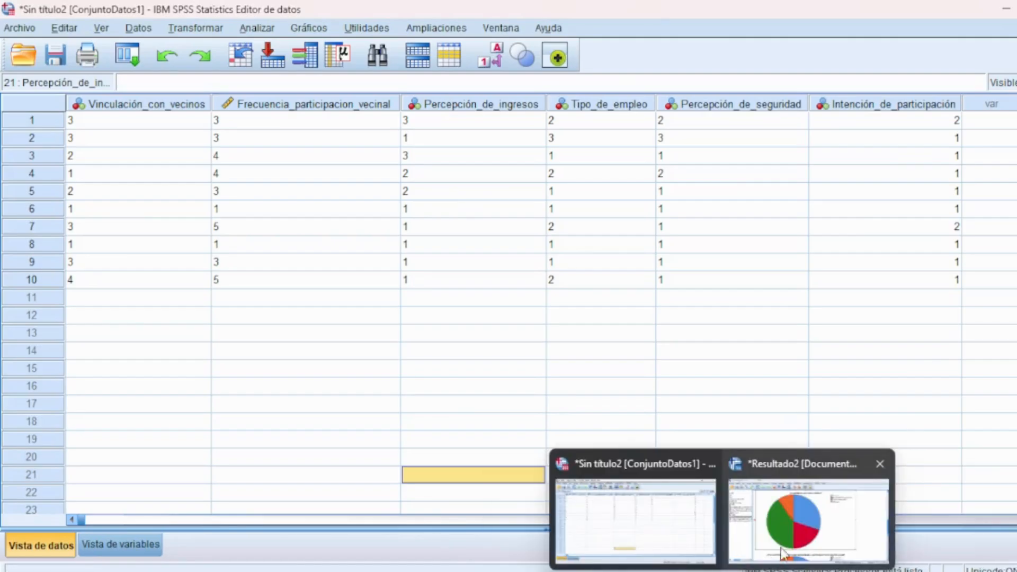
pyautogui.click(770, 560)
pyautogui.scroll(10, 670, 472)
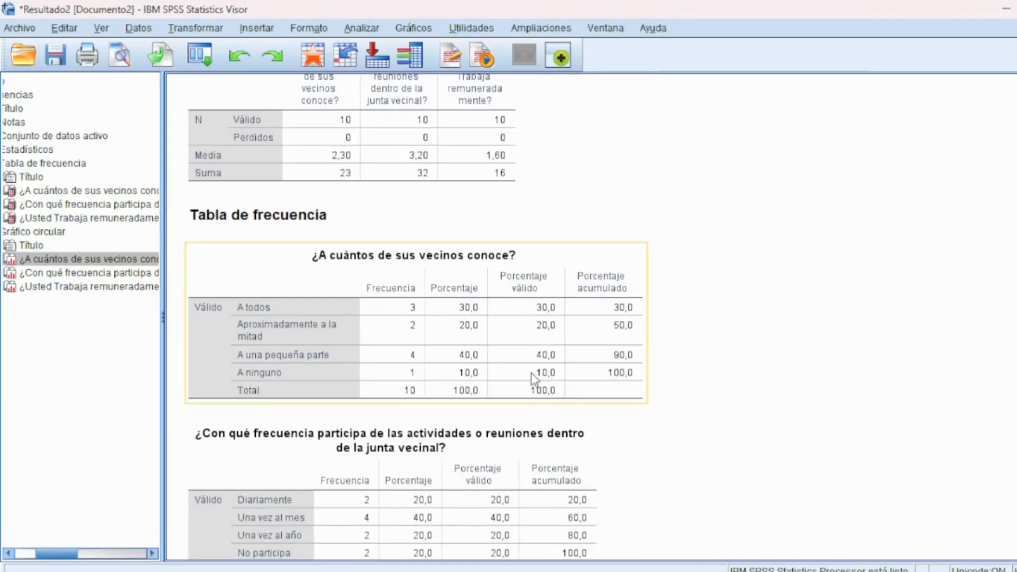
pyautogui.click(595, 392)
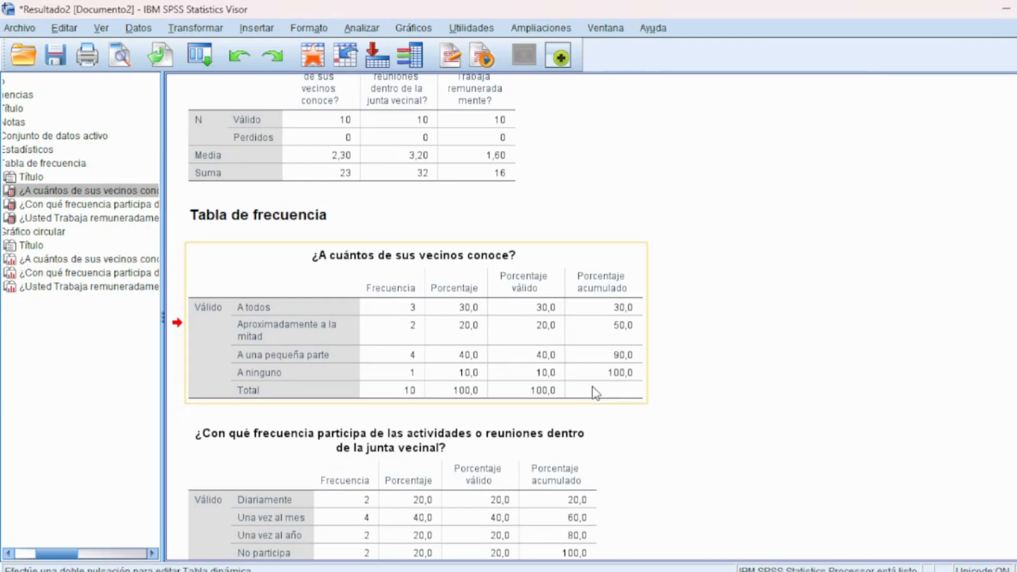
pyautogui.rightClick(593, 388)
pyautogui.click(623, 426)
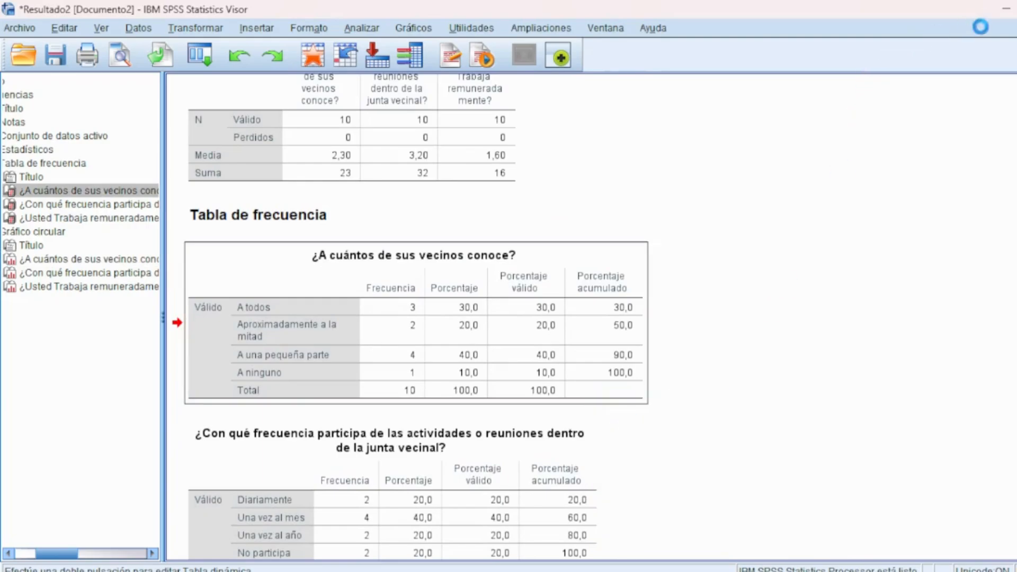
# Step: Return to the Word document and paste the copied frequency table below the pie chart
pyautogui.click(1005, 9)
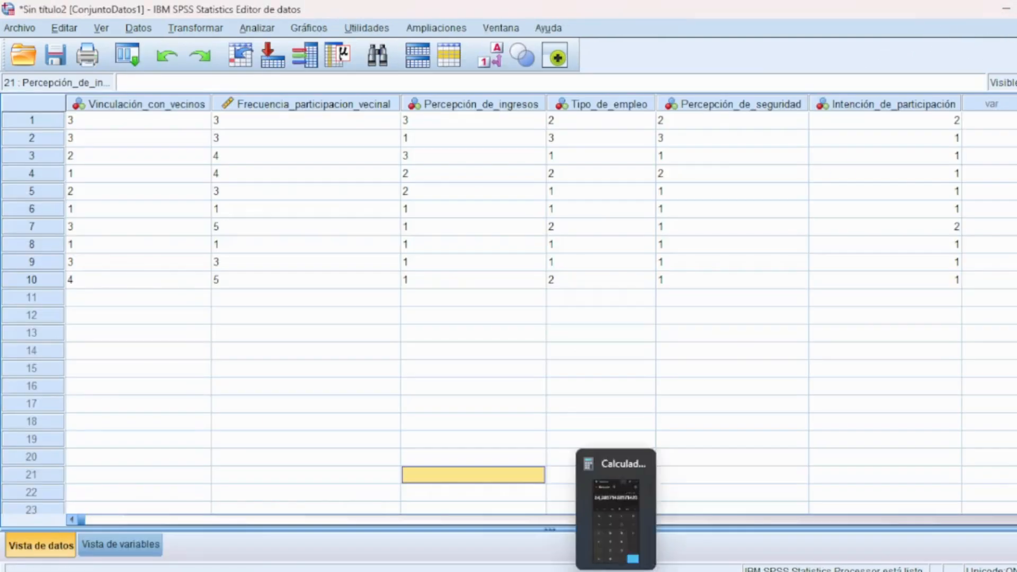
pyautogui.click(638, 550)
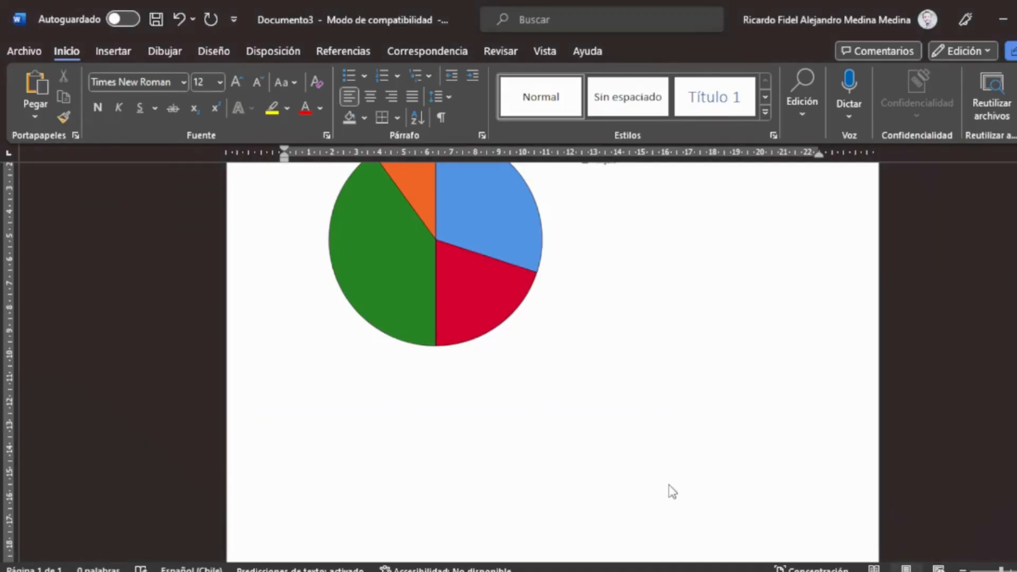
pyautogui.write('¿A cuántos de sus vecinos conoce? Frecuencia\tPorcentaje\tPorcentaje válido\tPorcentaje acumulado Válido\tA todos\t3\t30,0\t30,0\t30,0 Aproximadamente a la mitad\t2\t20,0\t20,0\t50,0 A una pequeña parte\t4\t40,0\t40,0\t90,0 A ninguno\t1\t10,0\t10,0\t100,0 Total\t10\t100,0\t100,0')
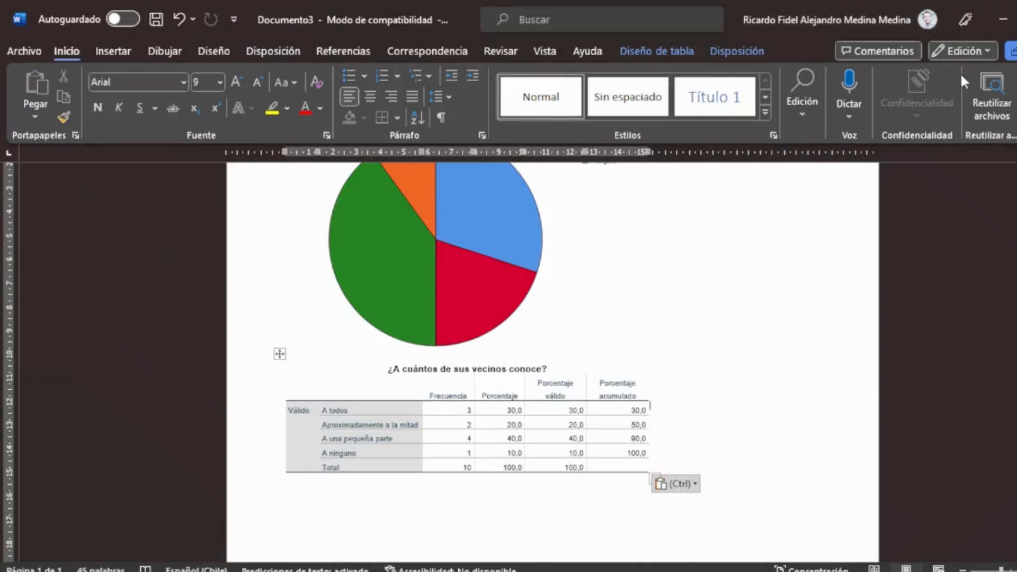
# Step: Switch back to the SPSS output and open the pie chart on known neighbours in the chart editor
pyautogui.click(1002, 19)
pyautogui.moveTo(723, 570)
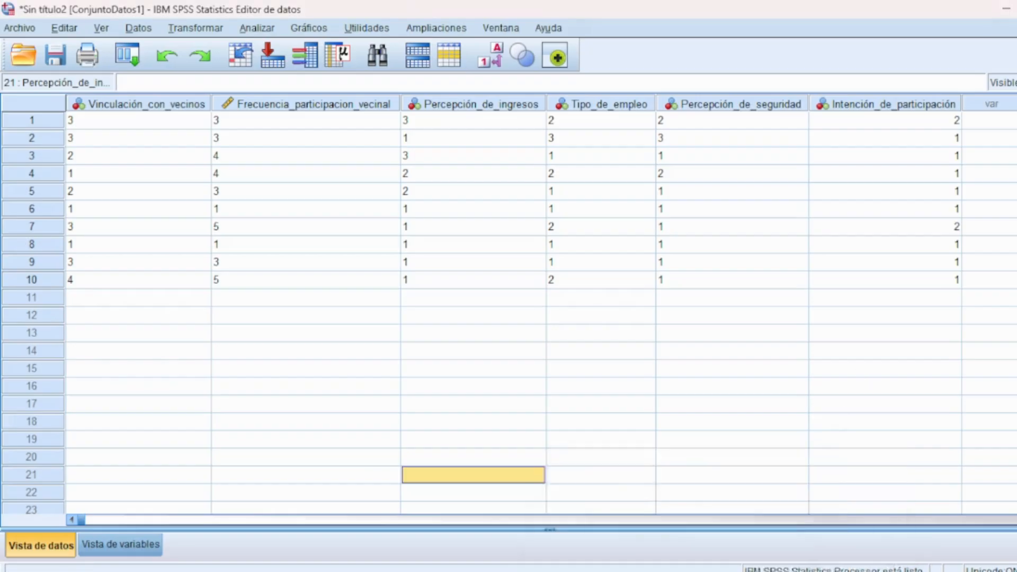
pyautogui.click(777, 554)
pyautogui.scroll(-10, 676, 362)
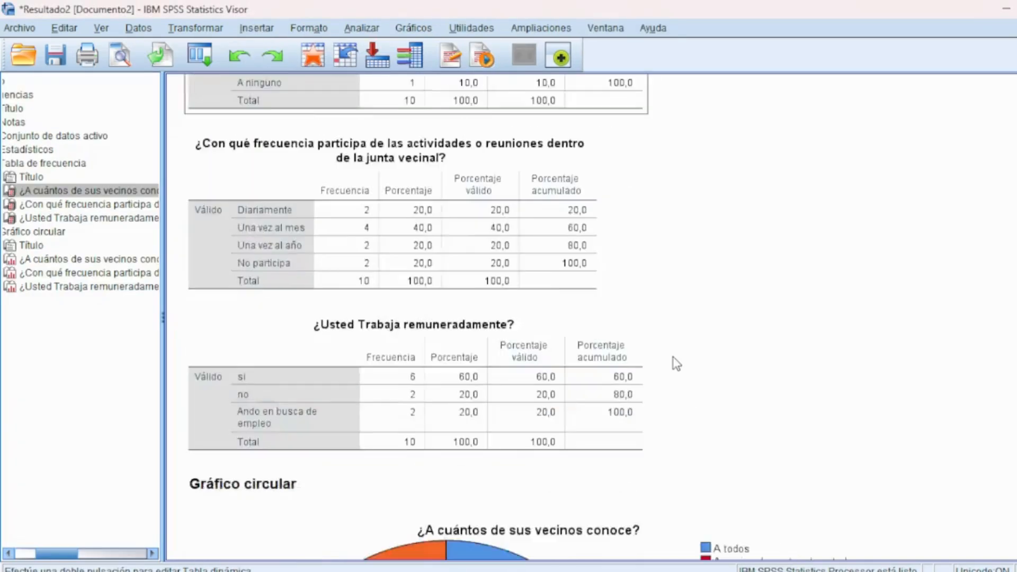
pyautogui.click(540, 349)
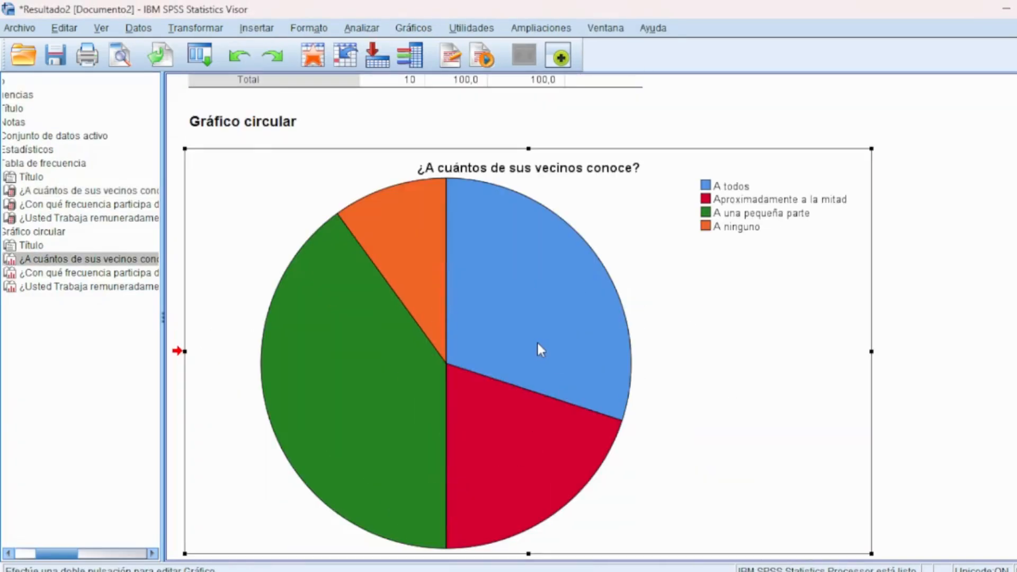
pyautogui.doubleClick(538, 345)
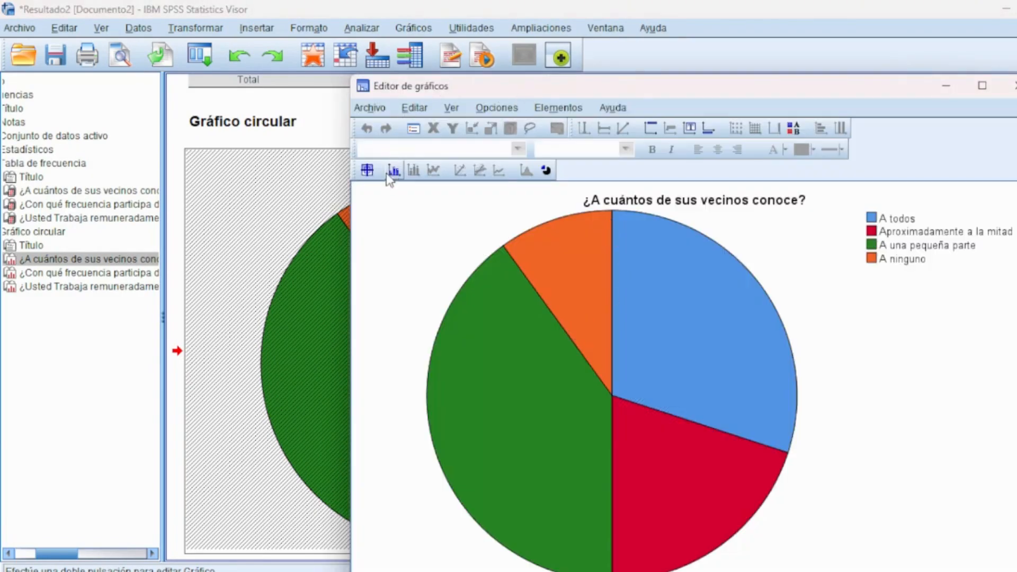
# Step: Show percentage data labels on the slices of the known-neighbours pie chart and close the chart editor
pyautogui.click(392, 170)
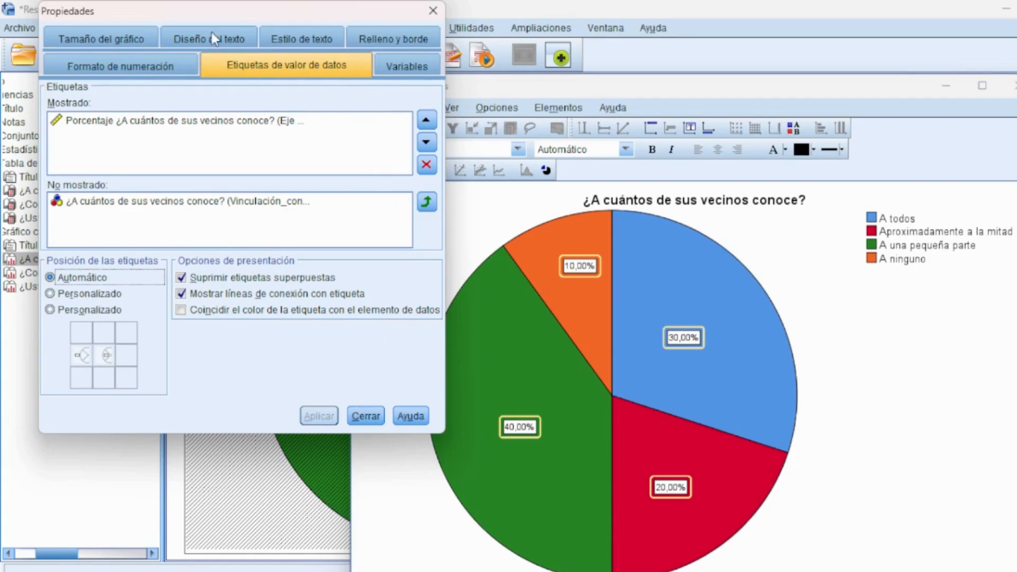
pyautogui.click(104, 33)
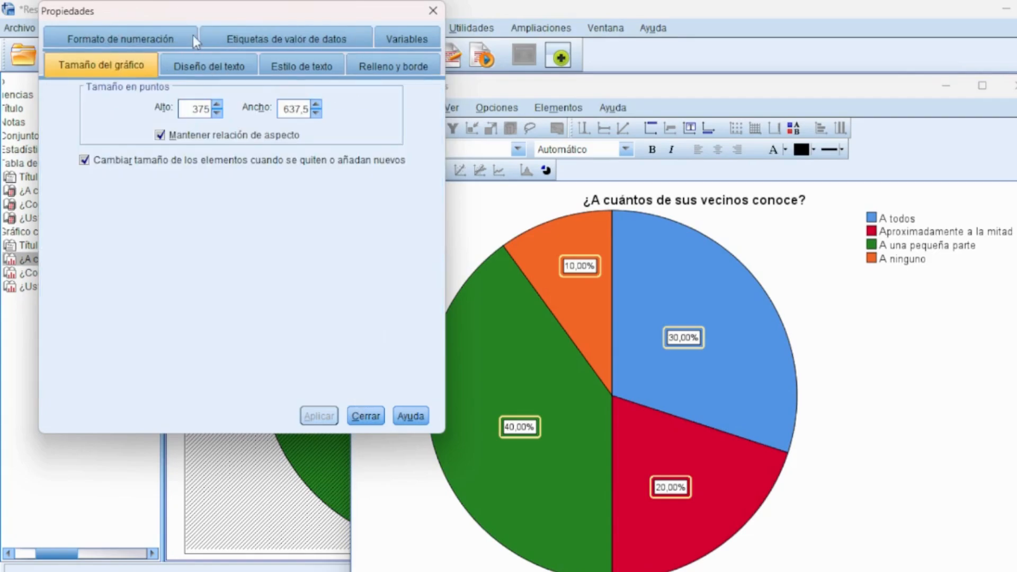
pyautogui.click(262, 41)
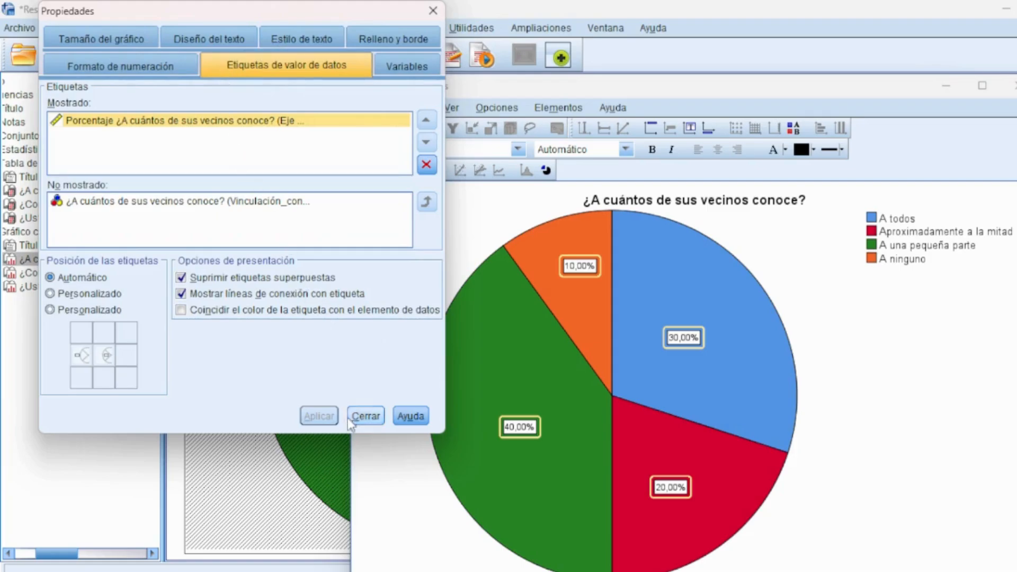
pyautogui.click(366, 416)
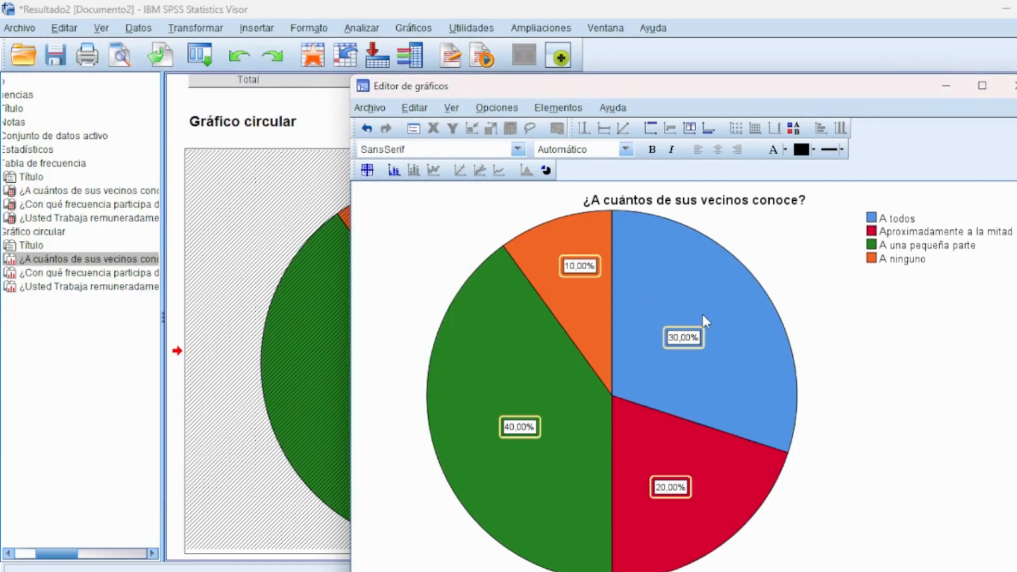
pyautogui.click(893, 299)
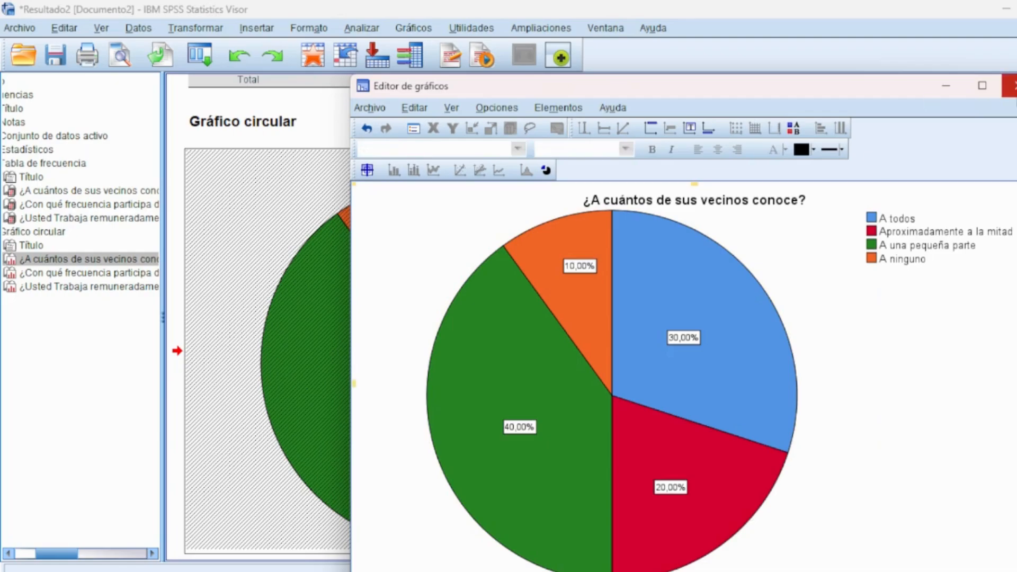
pyautogui.click(1012, 85)
pyautogui.click(469, 339)
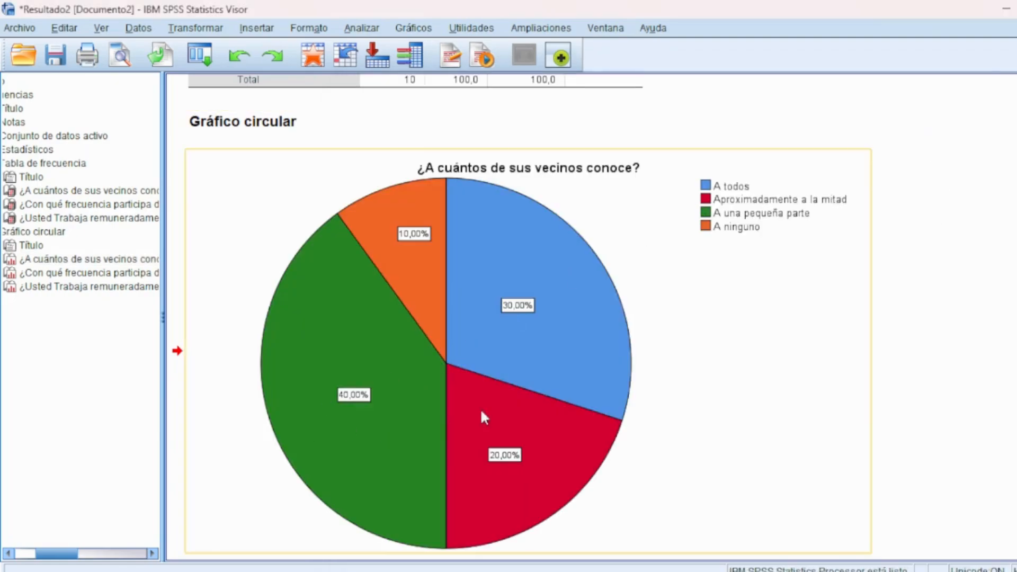
pyautogui.scroll(-10, 461, 360)
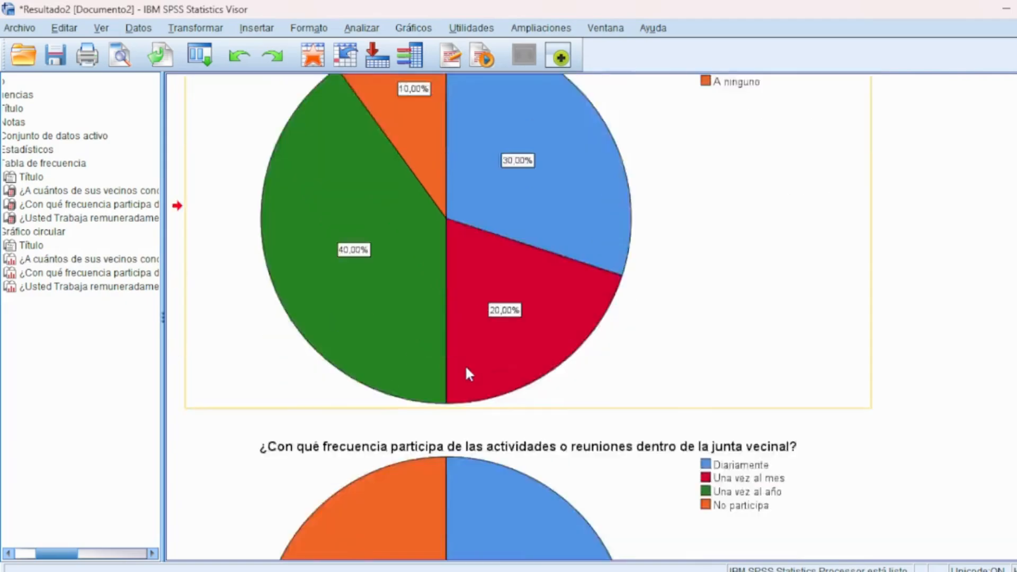